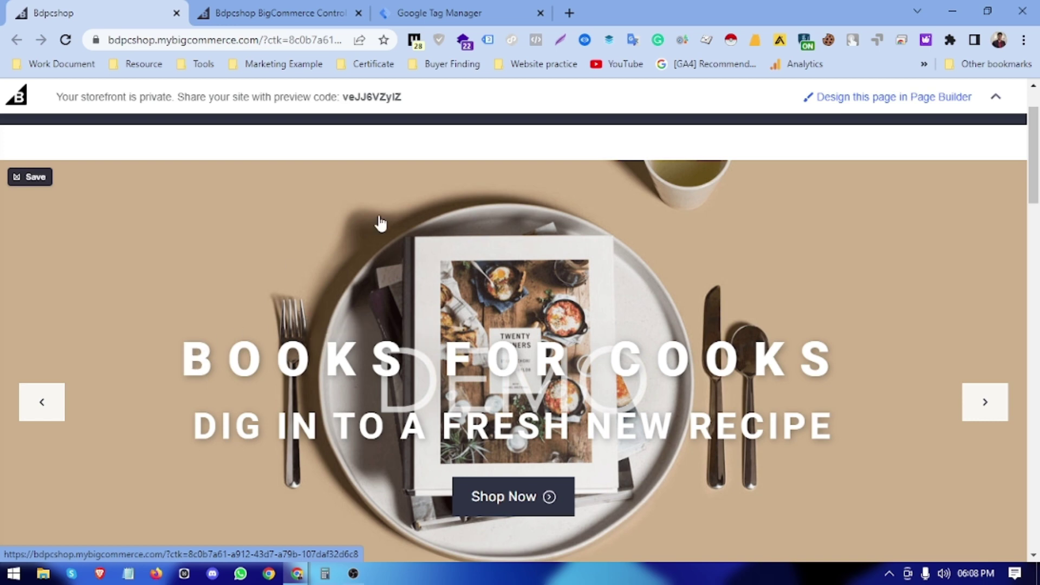
# Scroll through the storefront page and reload it
pyautogui.scroll(-10, 507, 314)
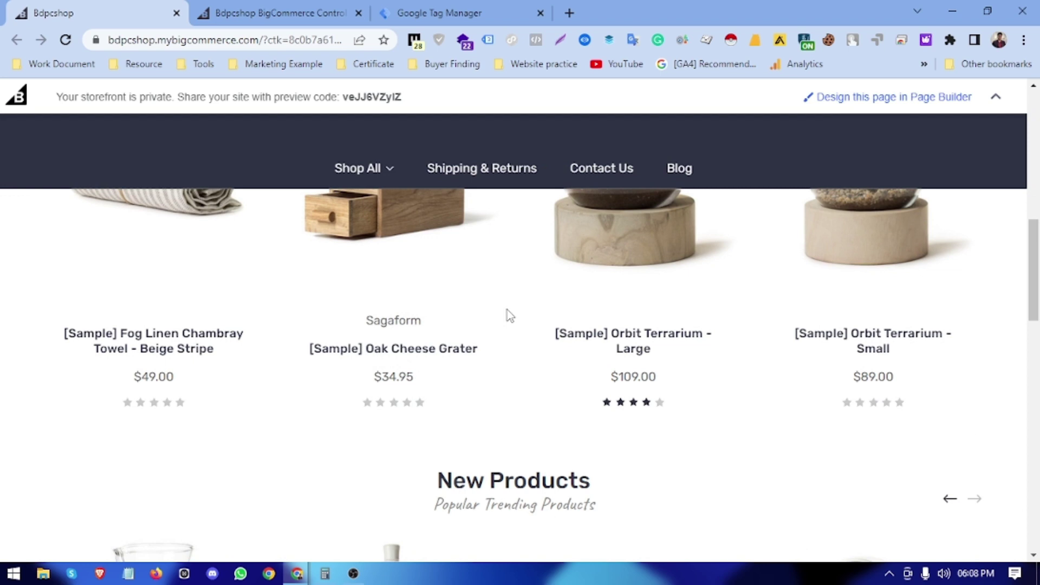
pyautogui.scroll(-4, 510, 314)
pyautogui.scroll(-6, 507, 310)
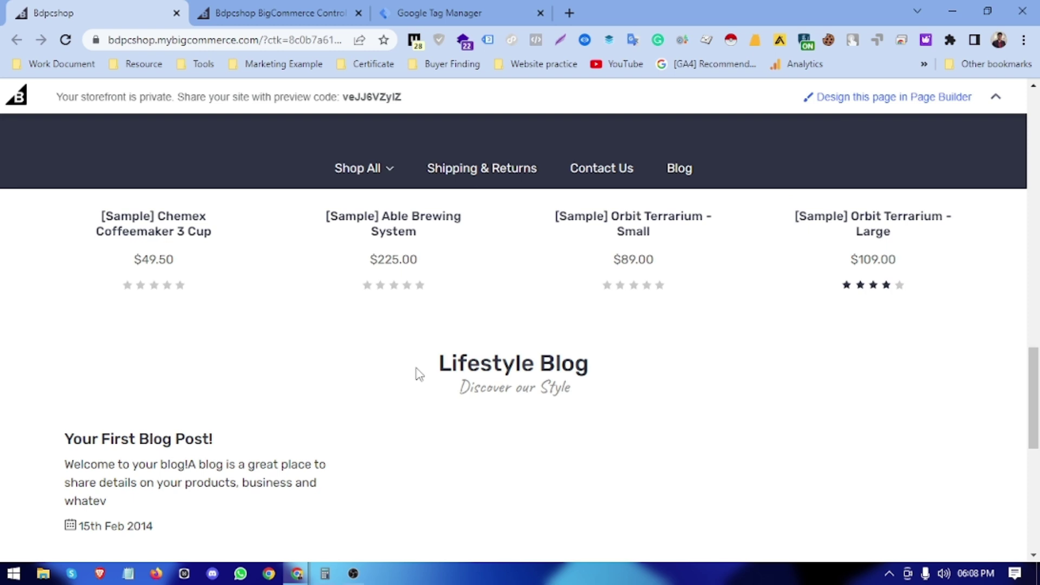
pyautogui.scroll(15, 489, 325)
pyautogui.scroll(-1, 628, 321)
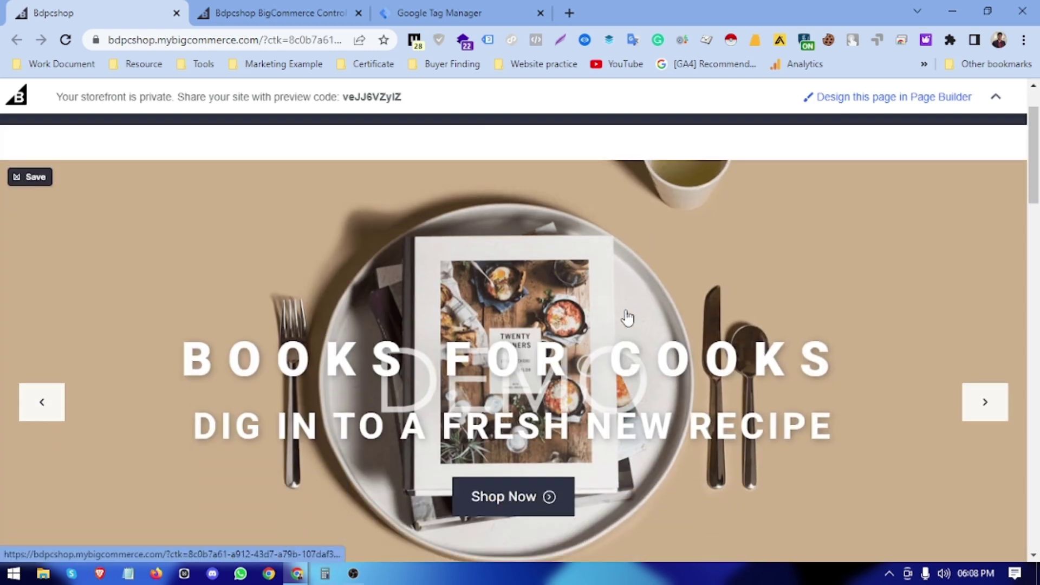
pyautogui.click(164, 347)
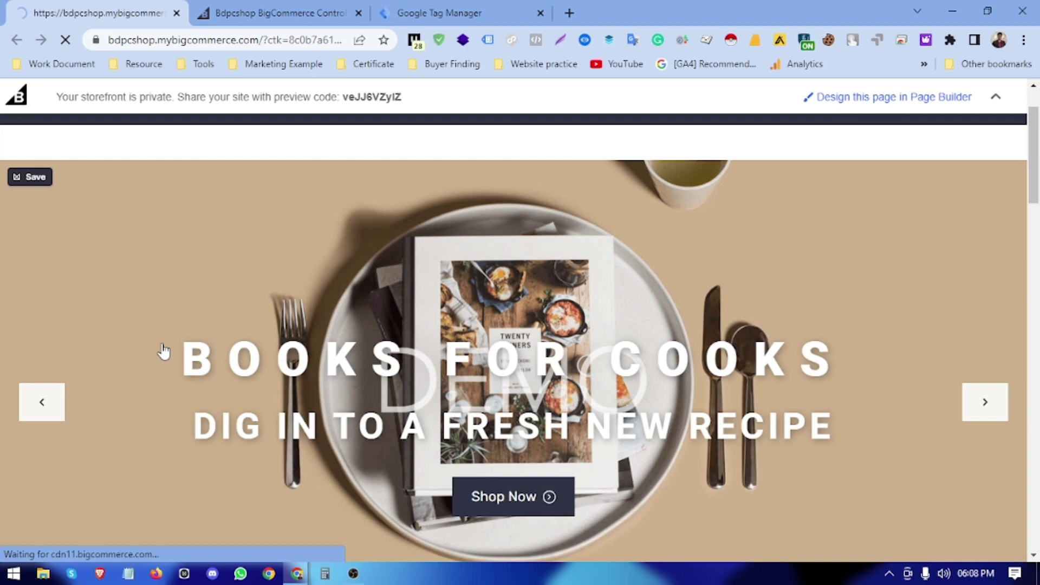
# Confirm Tag Assistant Legacy reports 3 tags on the storefront, then return to the control panel
pyautogui.scroll(-8, 388, 314)
pyautogui.scroll(-6, 395, 309)
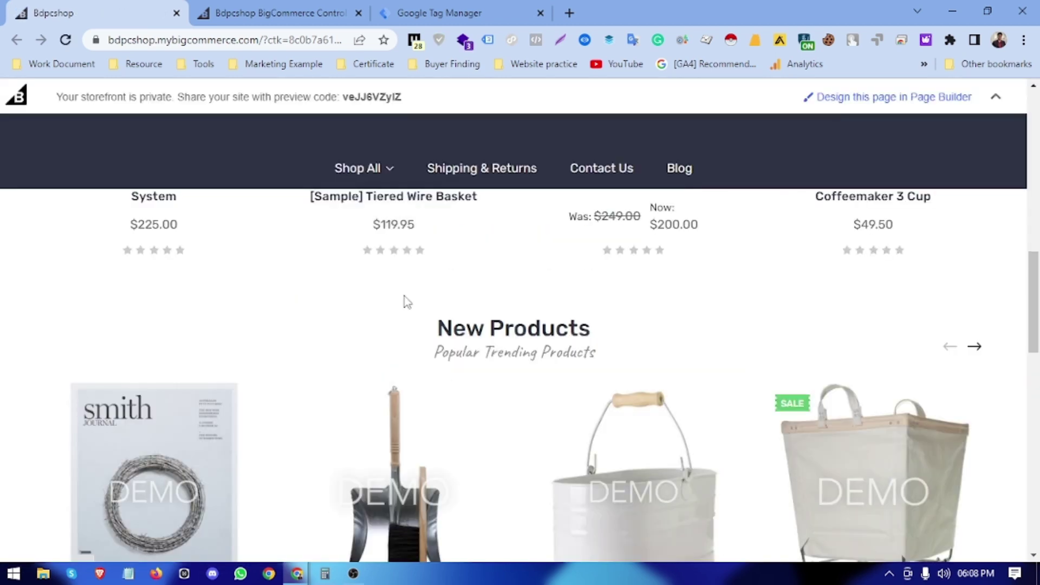
pyautogui.scroll(-5, 407, 302)
pyautogui.scroll(10, 403, 302)
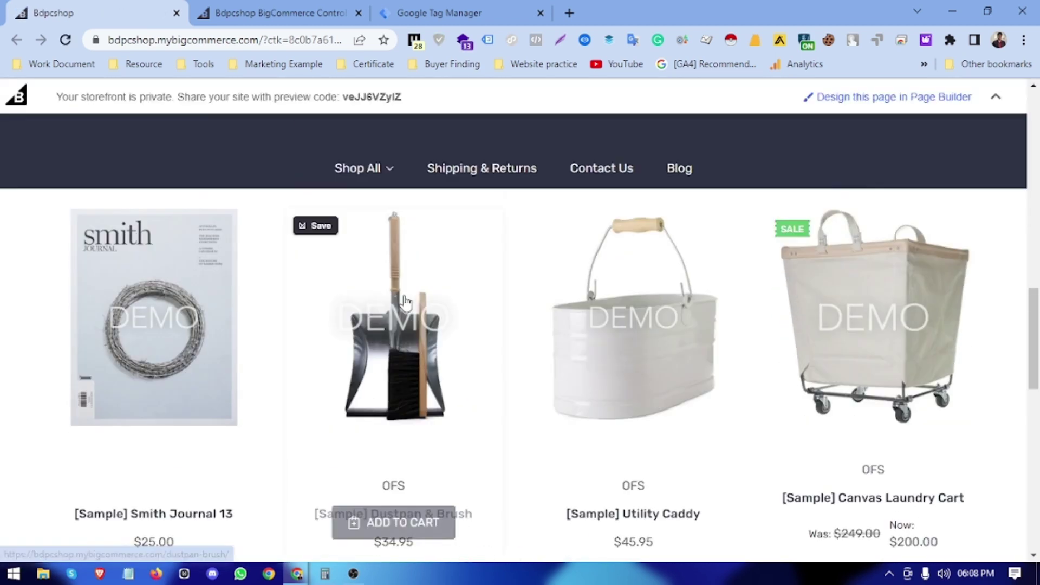
pyautogui.scroll(8, 405, 304)
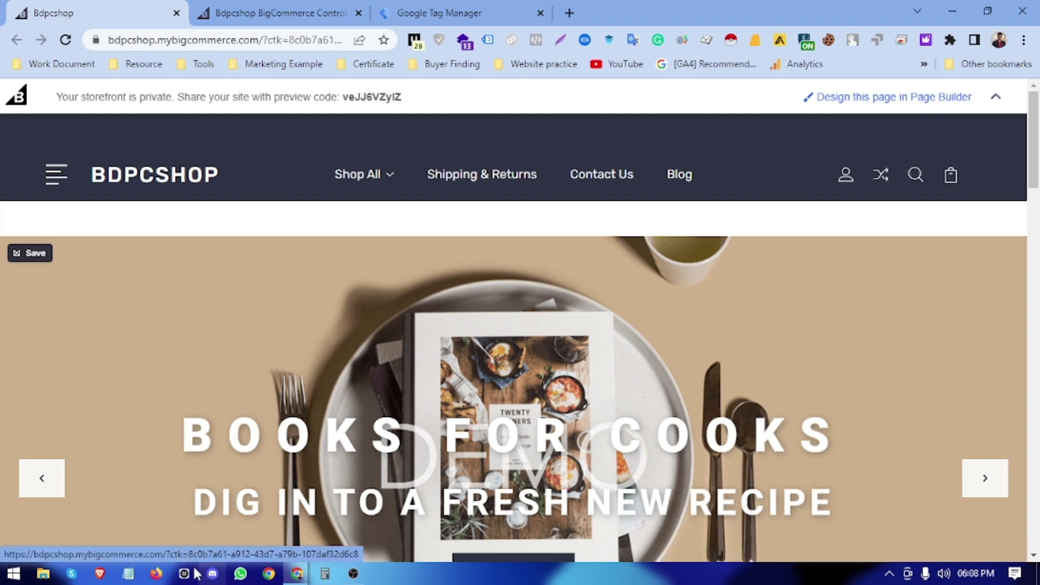
pyautogui.scroll(-5, 197, 163)
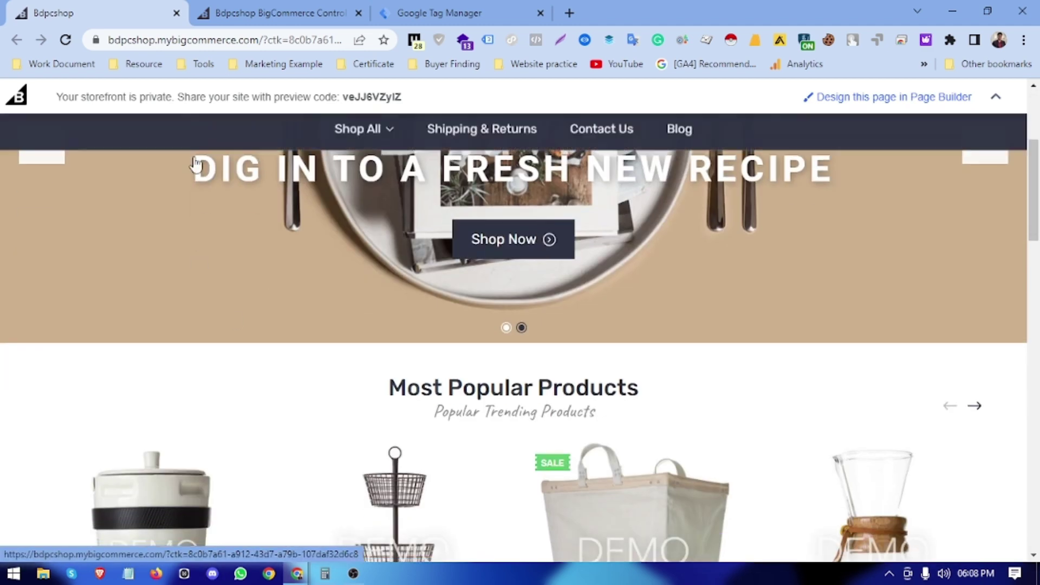
pyautogui.click(488, 39)
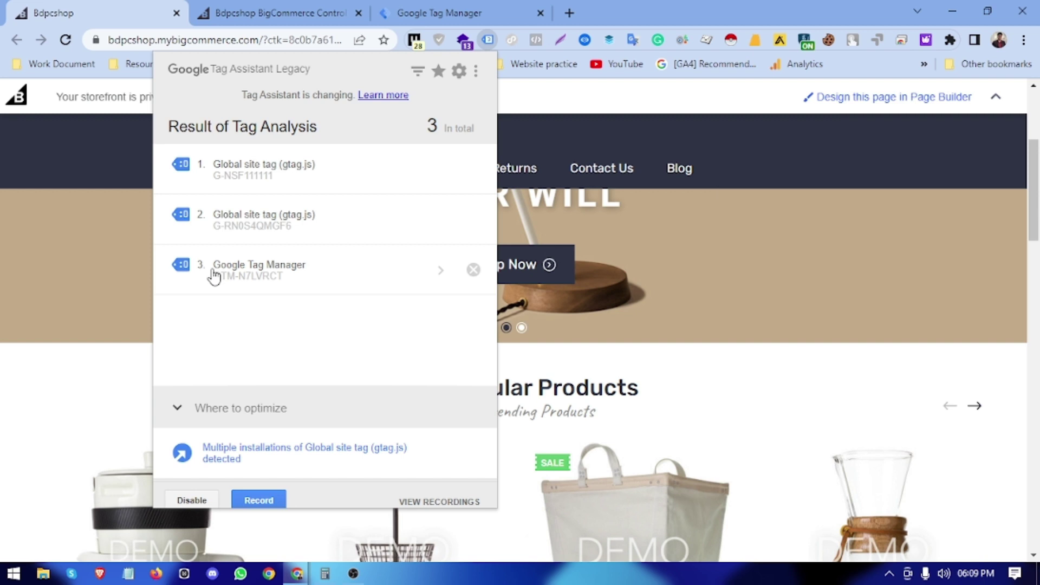
pyautogui.click(298, 11)
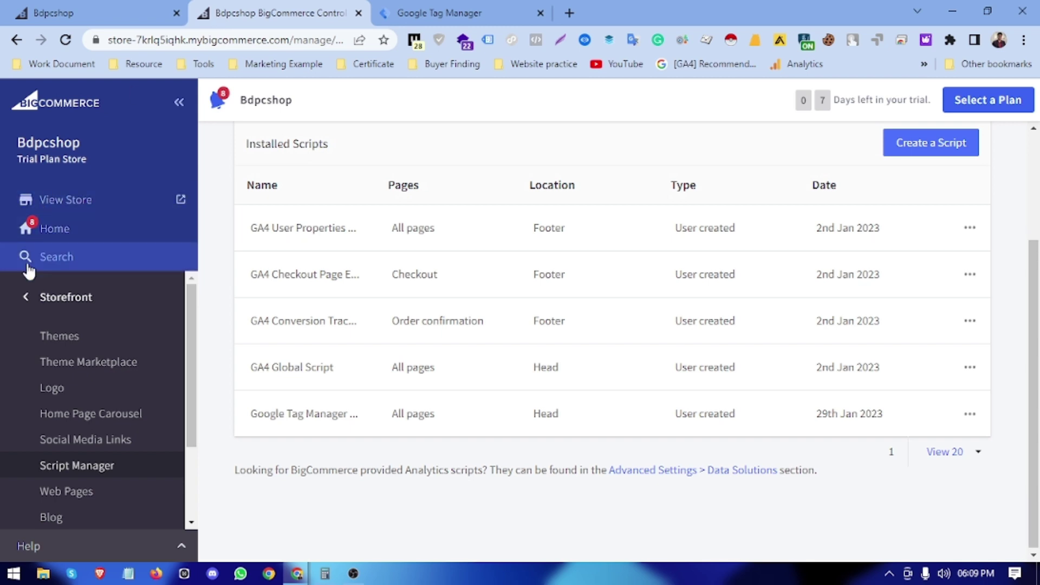
# Go to Storefront > Script Manager and scroll down to the Google Tag Manager script
pyautogui.click(24, 298)
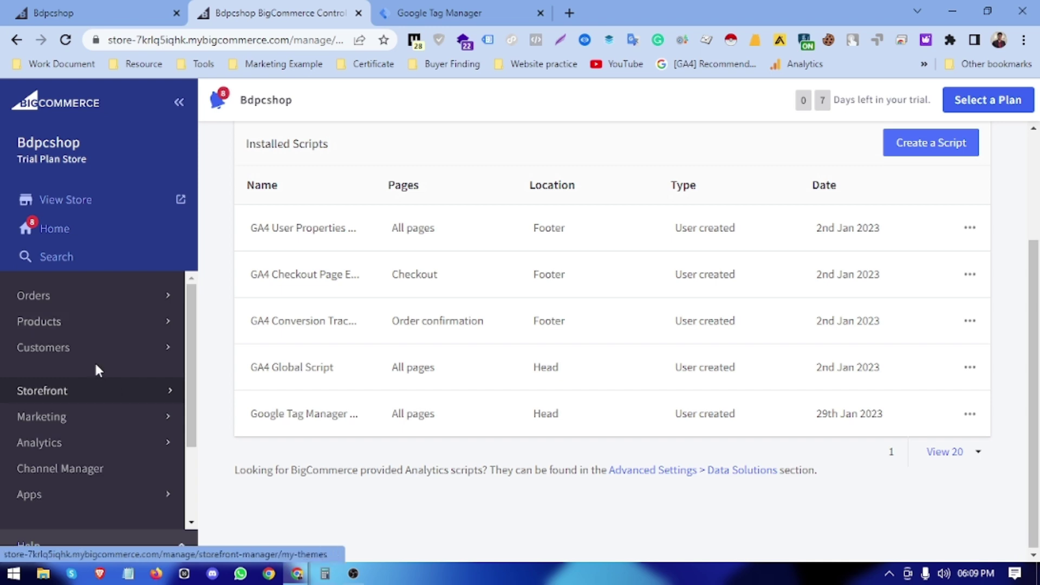
pyautogui.click(58, 392)
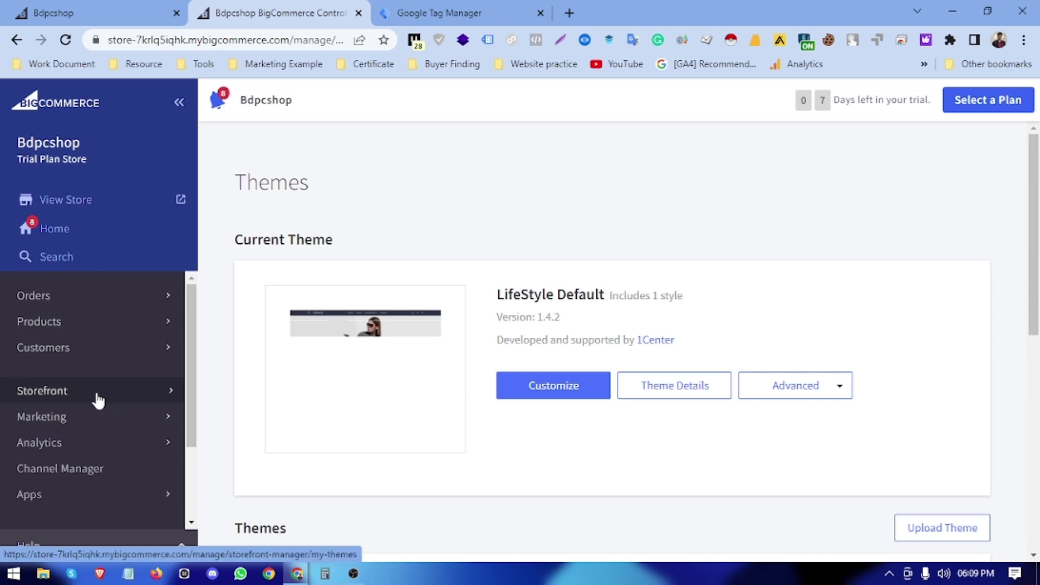
pyautogui.click(82, 402)
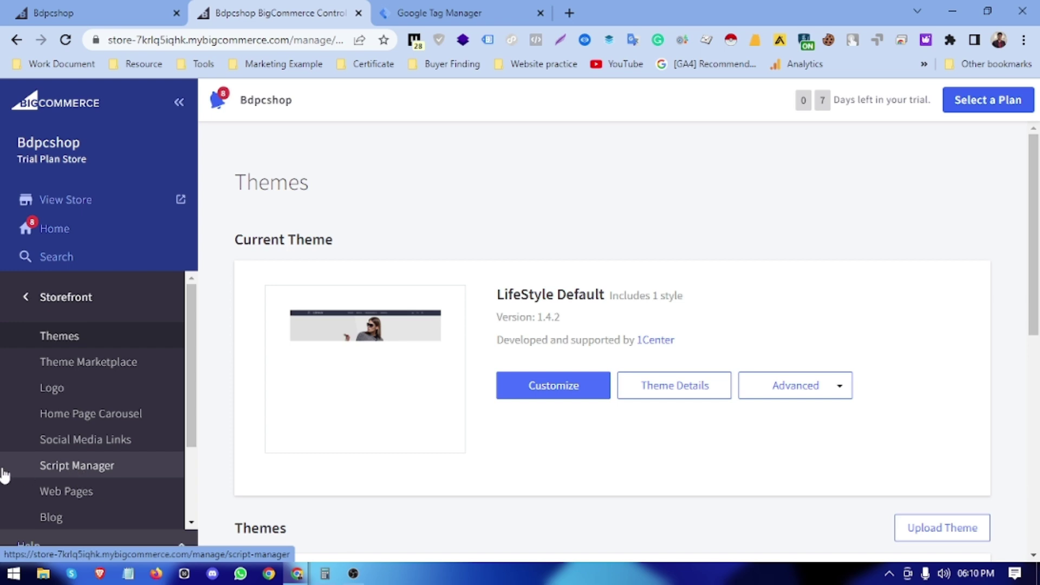
pyautogui.click(51, 473)
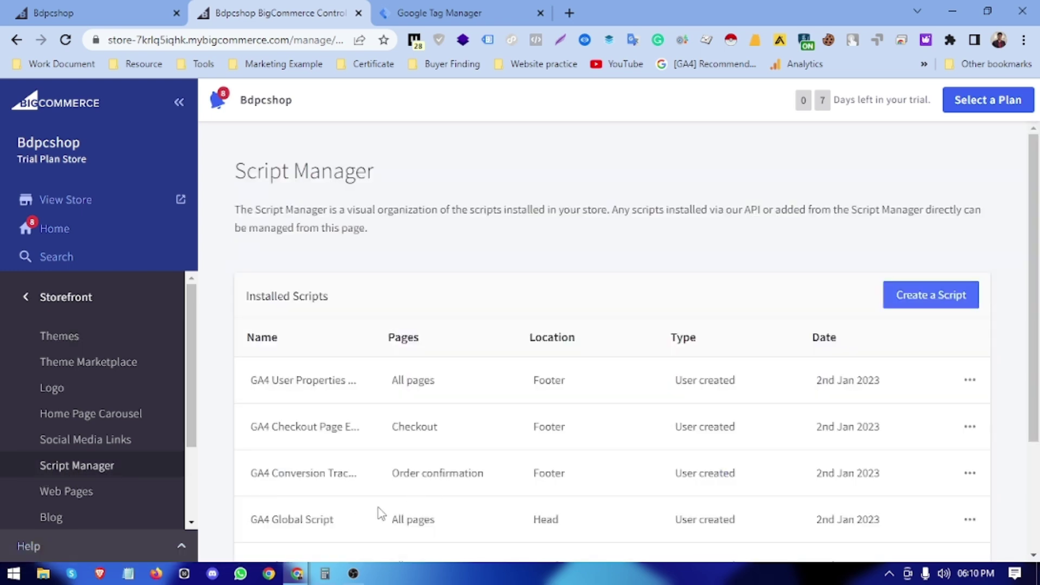
pyautogui.scroll(-3, 612, 555)
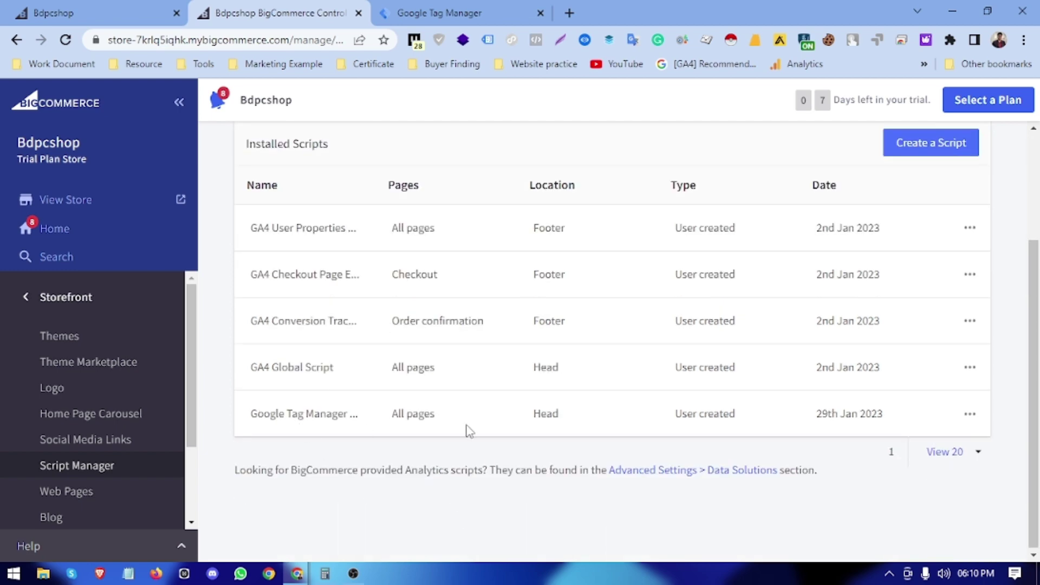
# Delete the existing Google Tag Manager script from Script Manager
pyautogui.click(970, 416)
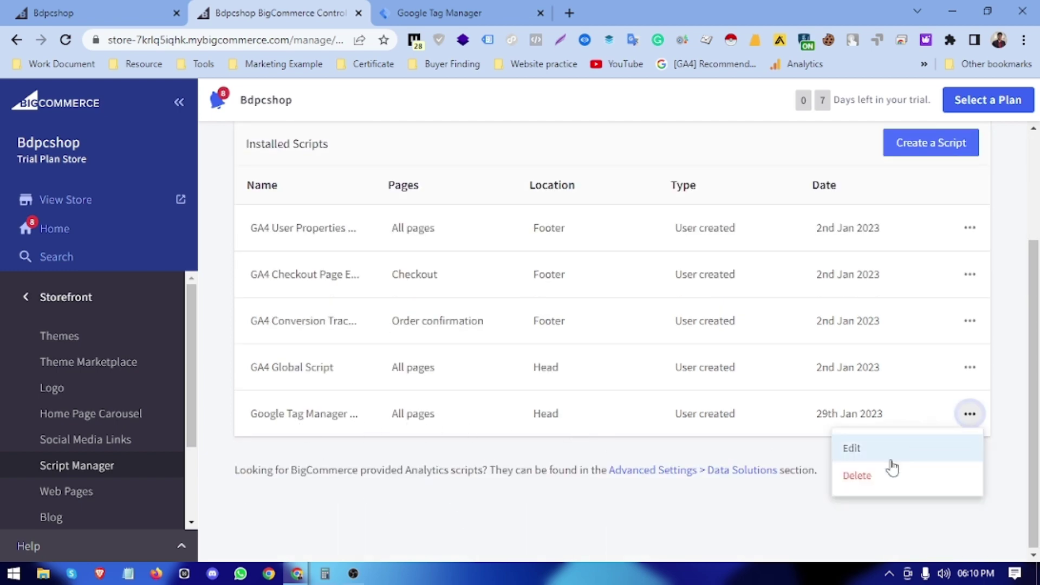
pyautogui.click(856, 476)
pyautogui.click(680, 237)
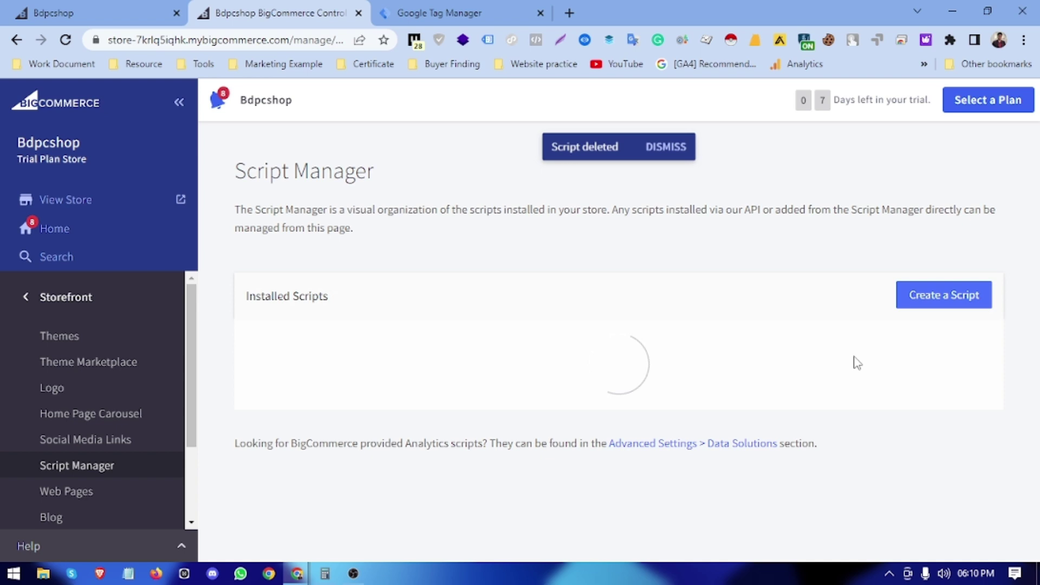
# Recheck the storefront's tags in Tag Assistant after the deletion, then return to the control panel
pyautogui.hotkey('ctrl', 'Tab')
pyautogui.hotkey('ctrl', 'Tab')
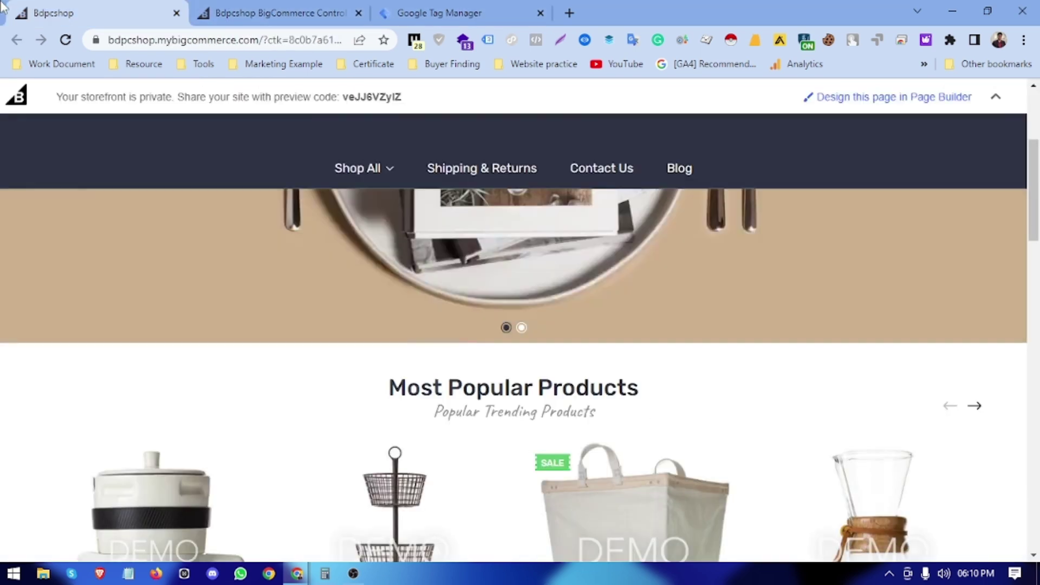
pyautogui.click(488, 40)
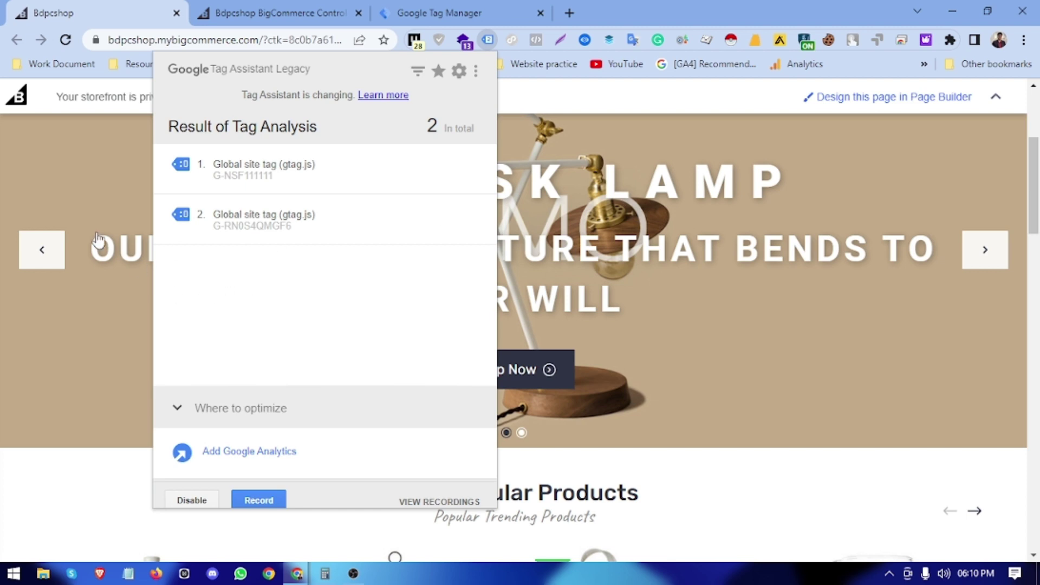
pyautogui.click(76, 149)
pyautogui.hotkey('ctrl', 'Tab')
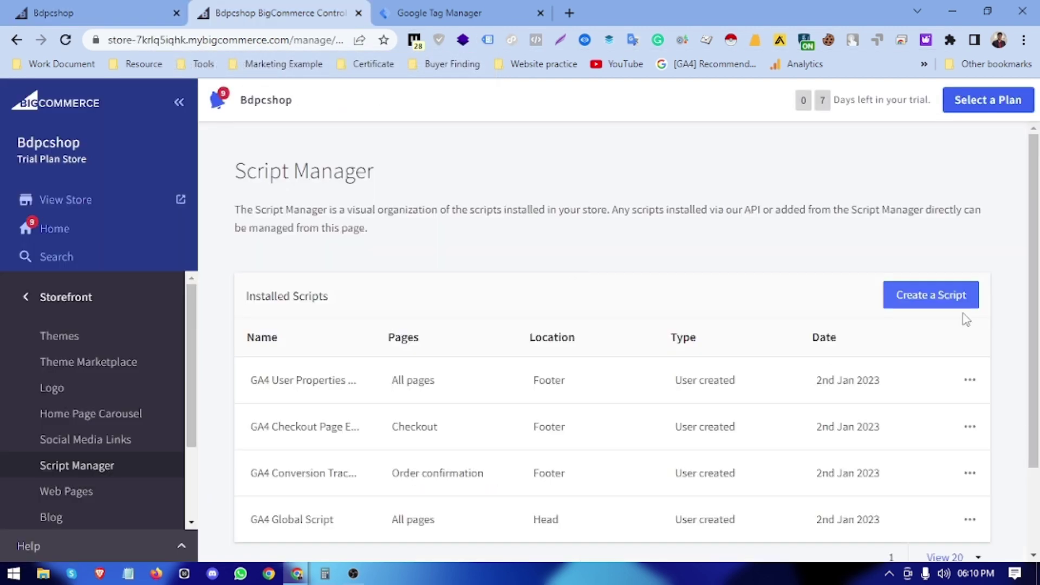
# Create a new script named 'Google Tag Manager Head code'
pyautogui.click(934, 298)
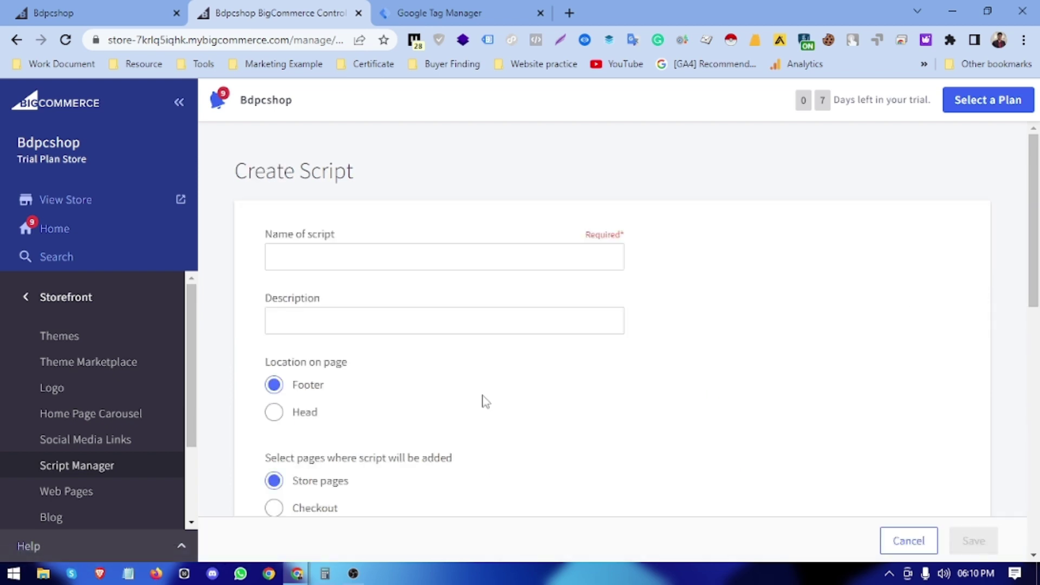
pyautogui.click(327, 257)
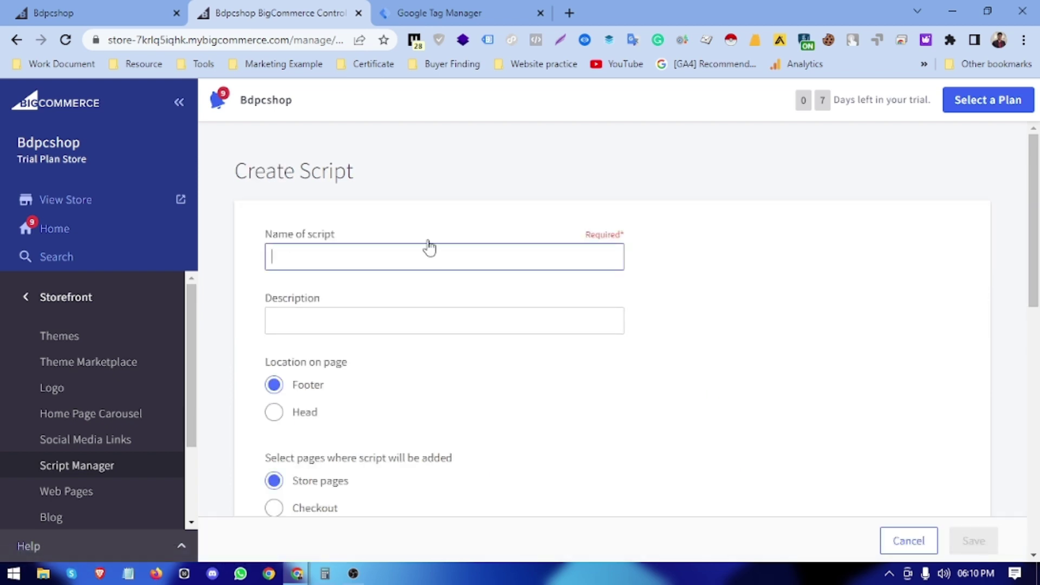
pyautogui.moveTo(275, 248); pyautogui.dragTo(341, 242)
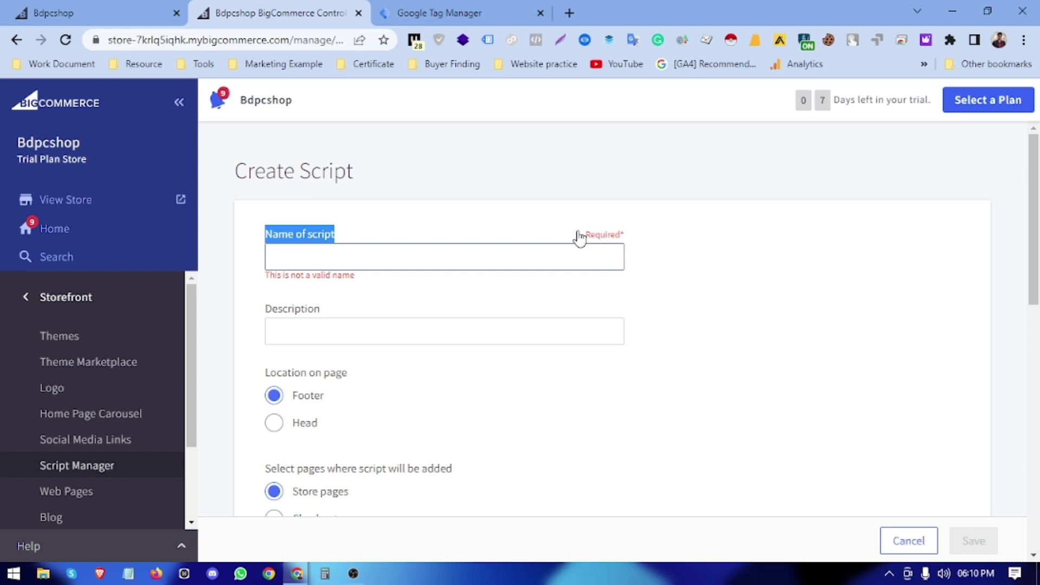
pyautogui.click(456, 262)
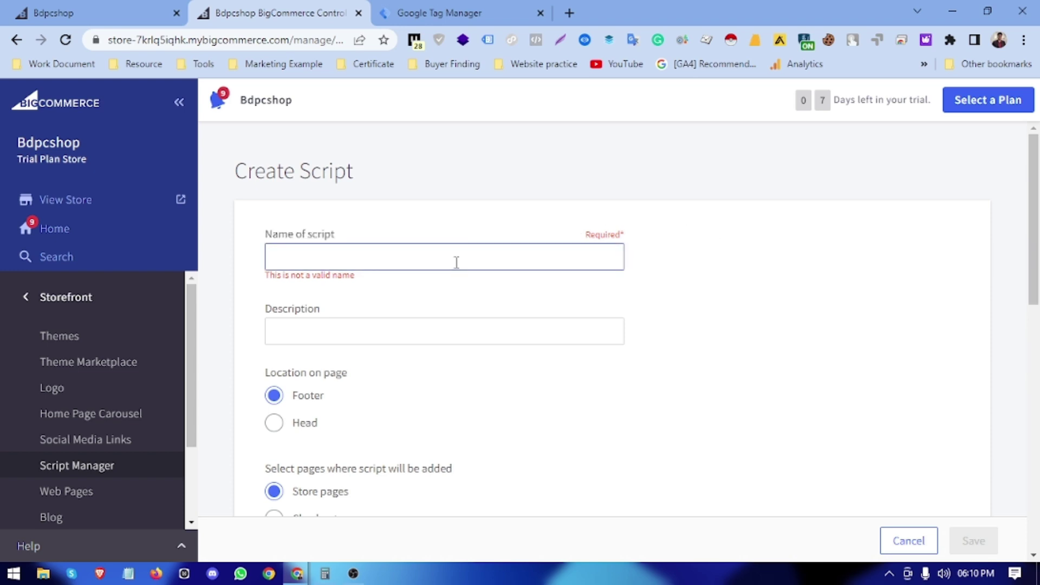
pyautogui.write('Google ')
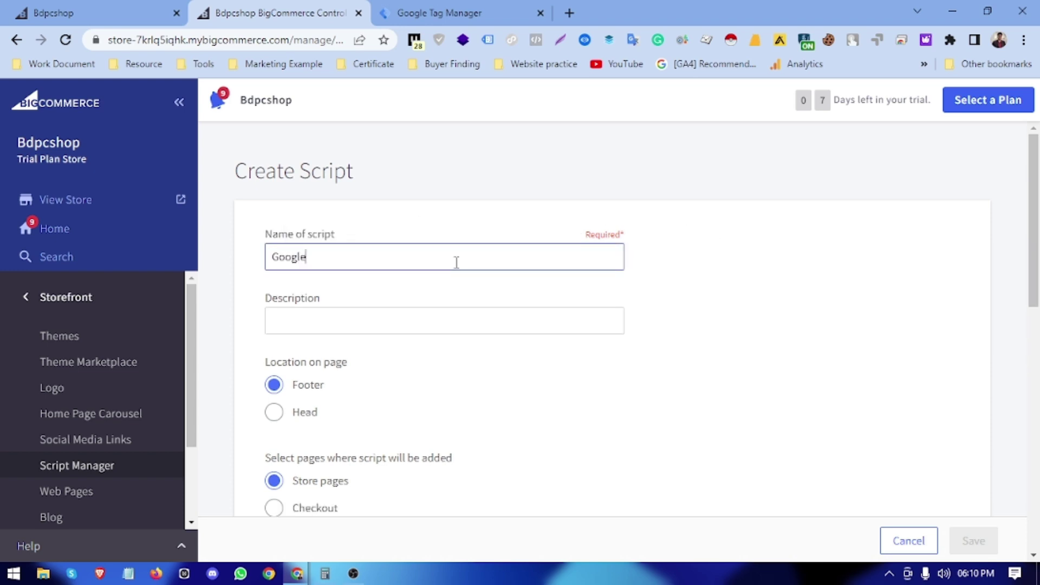
pyautogui.write('Tag Ma')
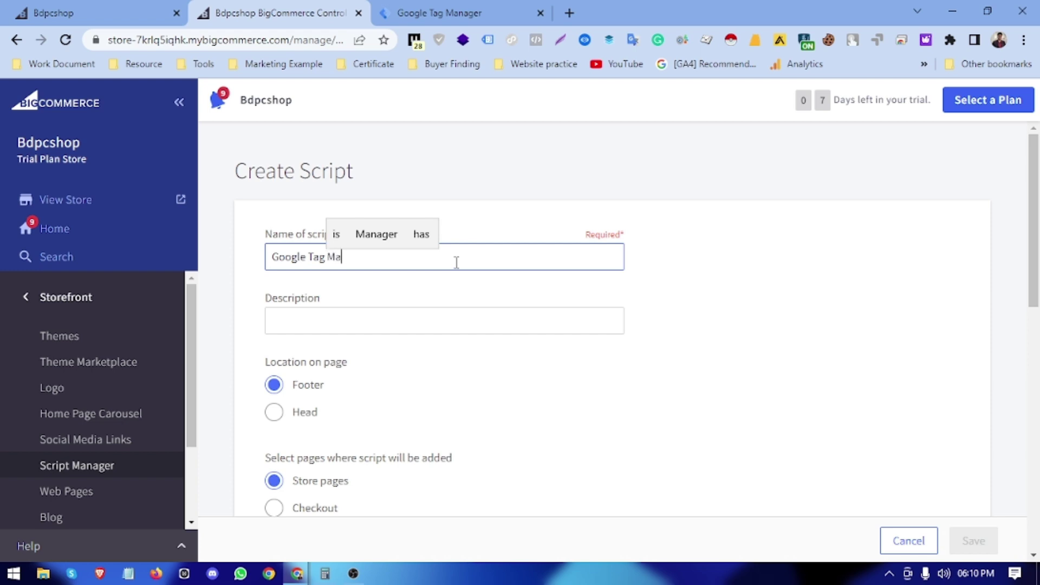
pyautogui.write('nager ')
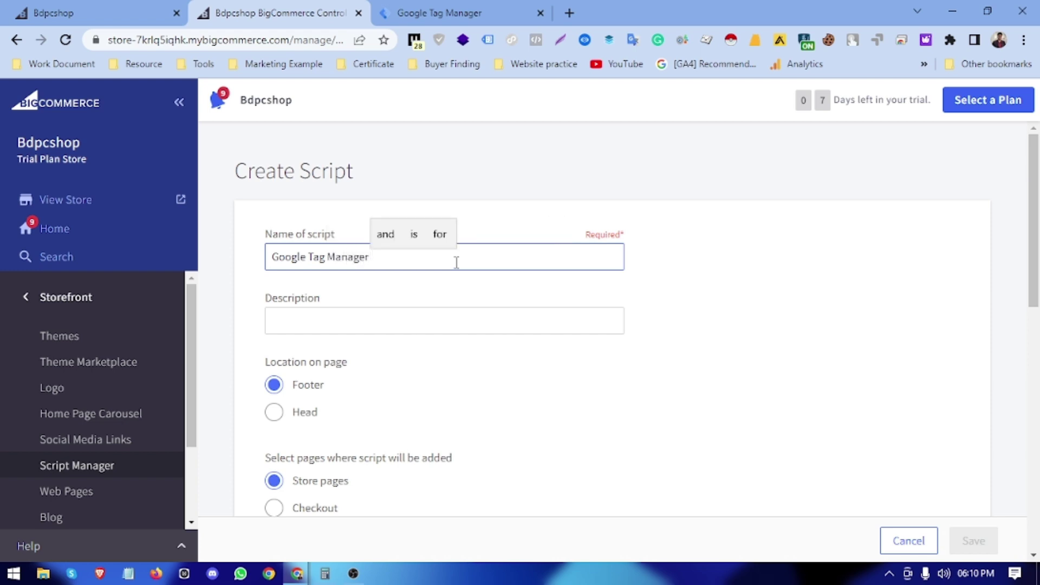
pyautogui.write('Head')
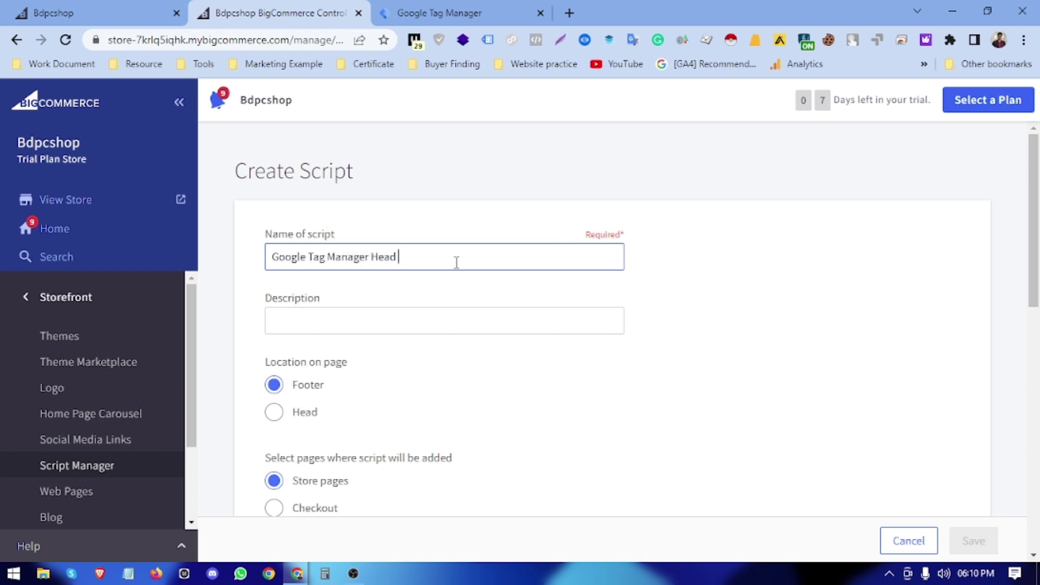
pyautogui.write(' code')
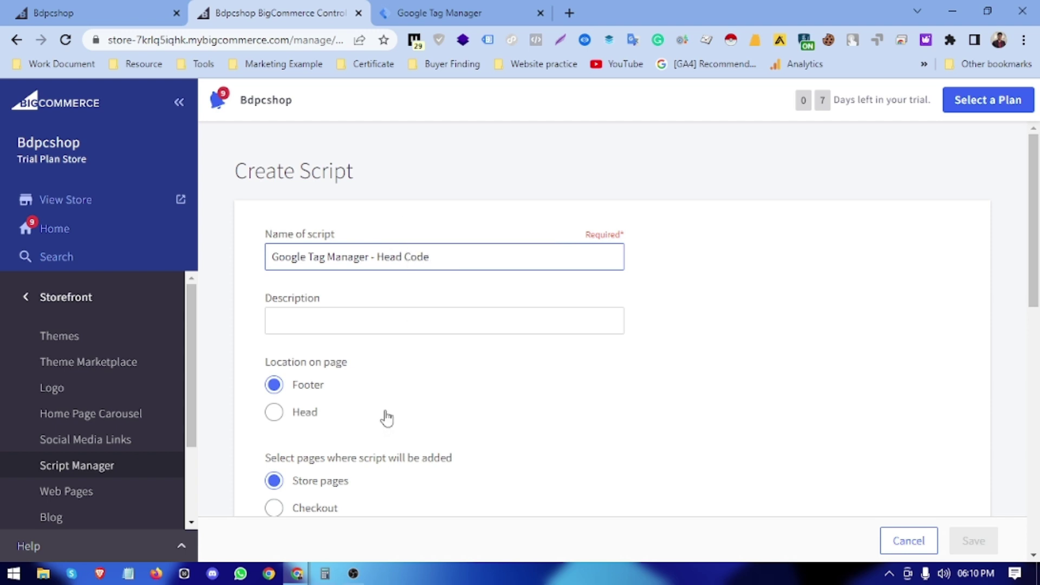
# Set the new script's location on page to Head
pyautogui.click(349, 317)
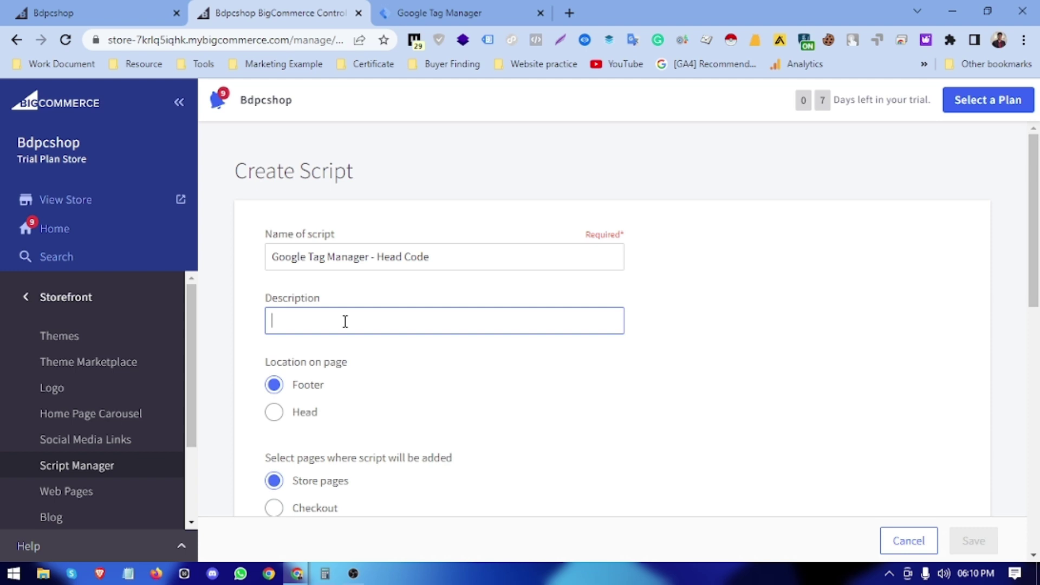
pyautogui.scroll(-1, 417, 365)
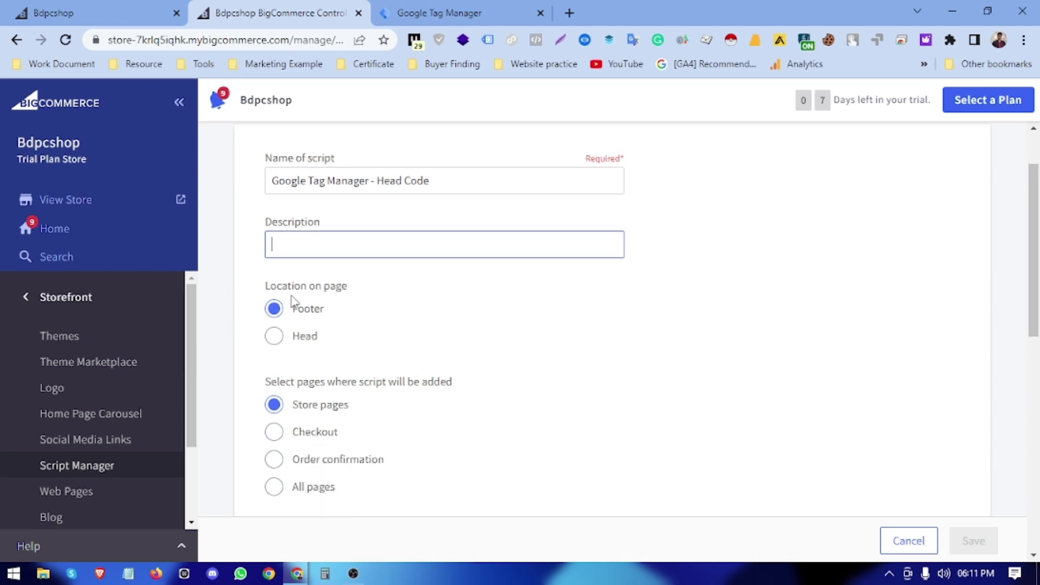
pyautogui.moveTo(259, 295); pyautogui.dragTo(385, 290)
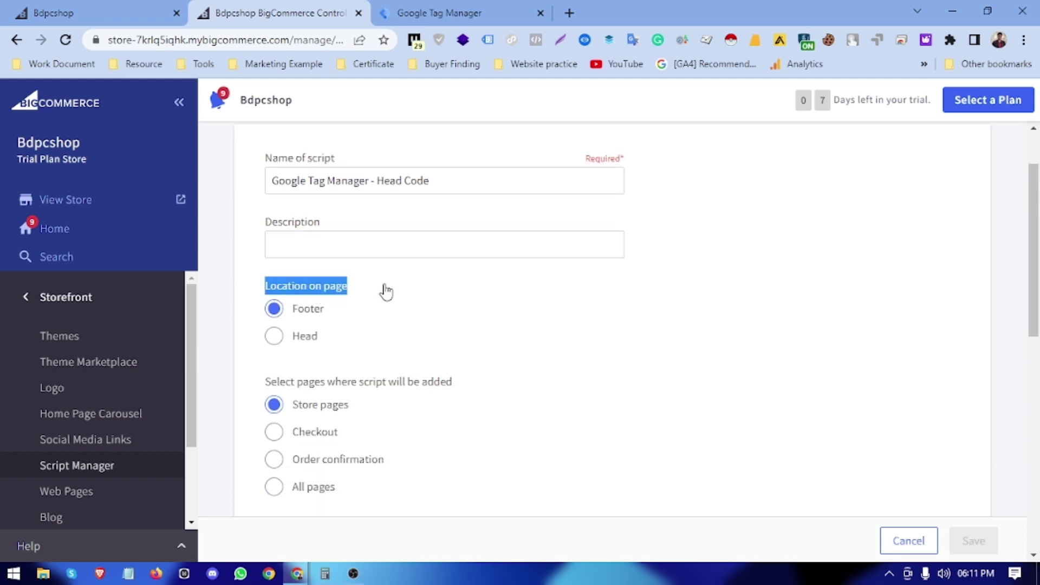
pyautogui.click(460, 309)
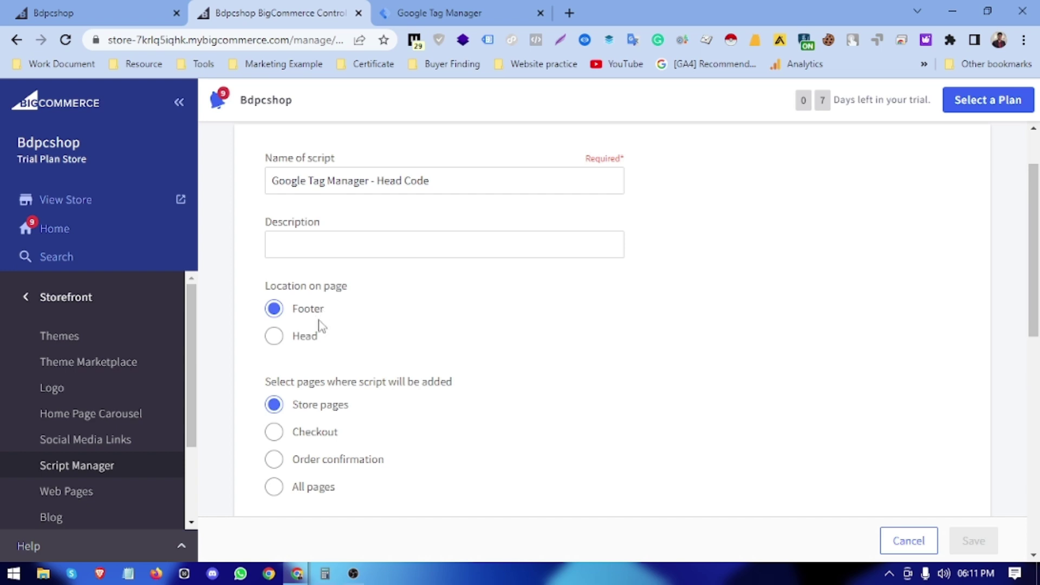
pyautogui.click(442, 336)
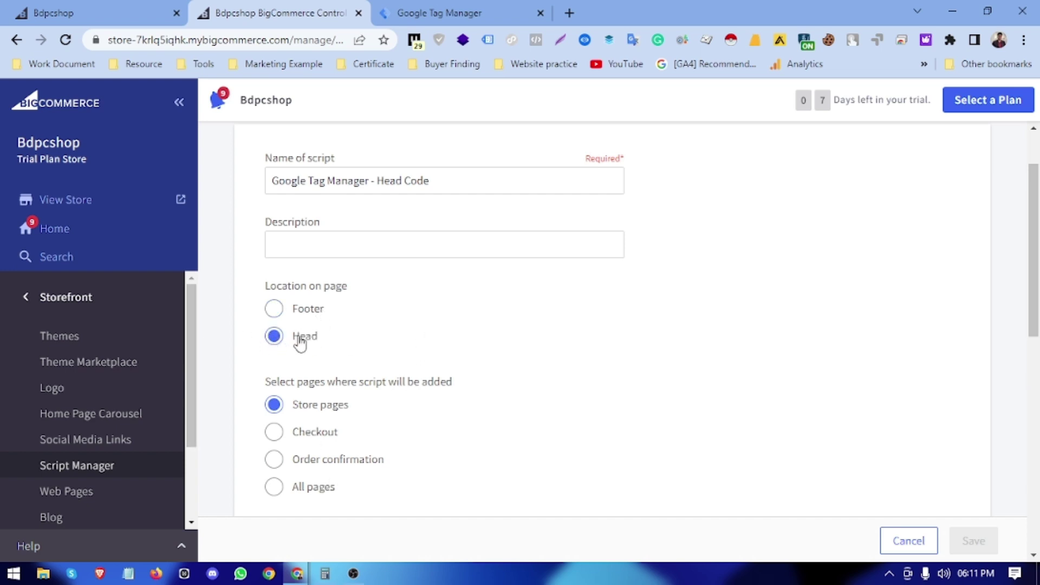
# Set the script category to Analytics and the script type to inline Script code
pyautogui.scroll(-1, 339, 345)
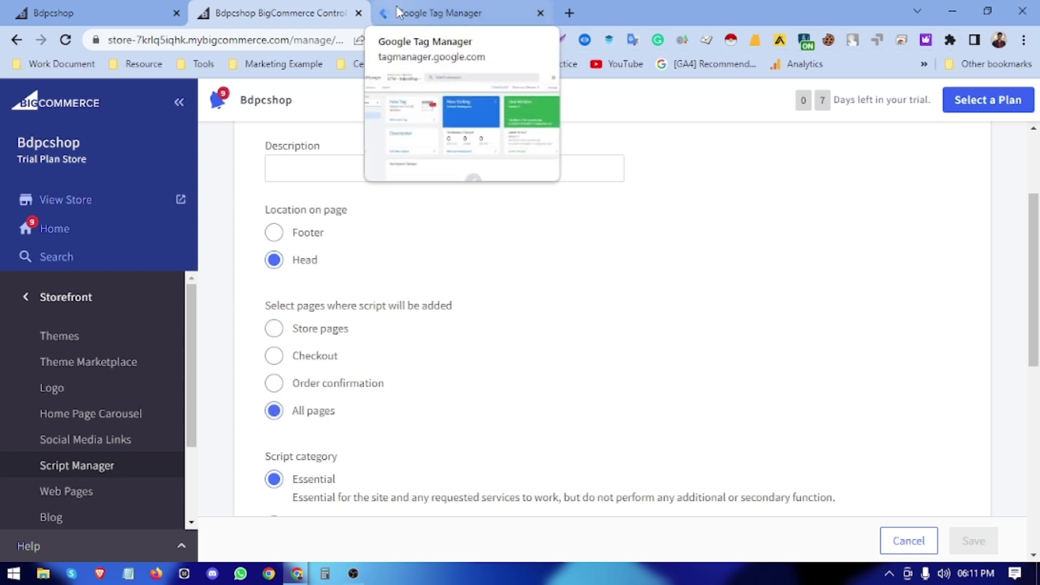
pyautogui.scroll(-2, 331, 403)
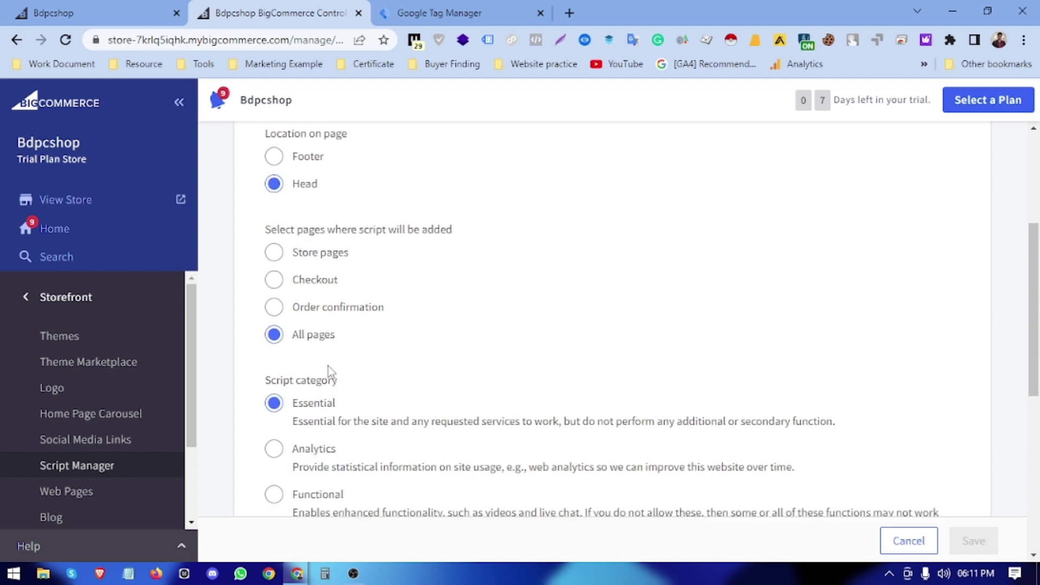
pyautogui.scroll(-4, 304, 358)
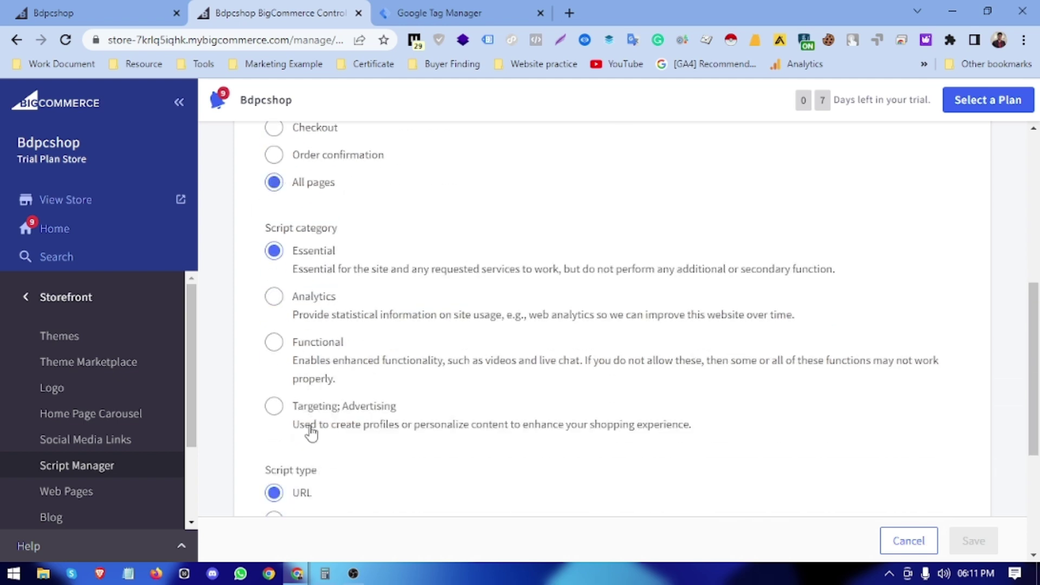
pyautogui.moveTo(258, 233); pyautogui.dragTo(344, 225)
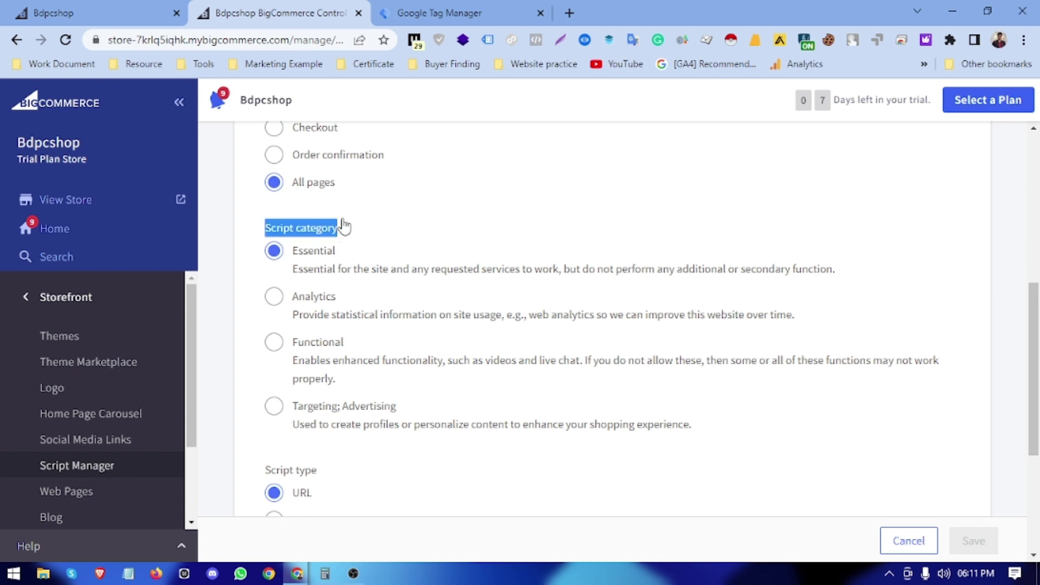
pyautogui.click(453, 205)
pyautogui.click(275, 298)
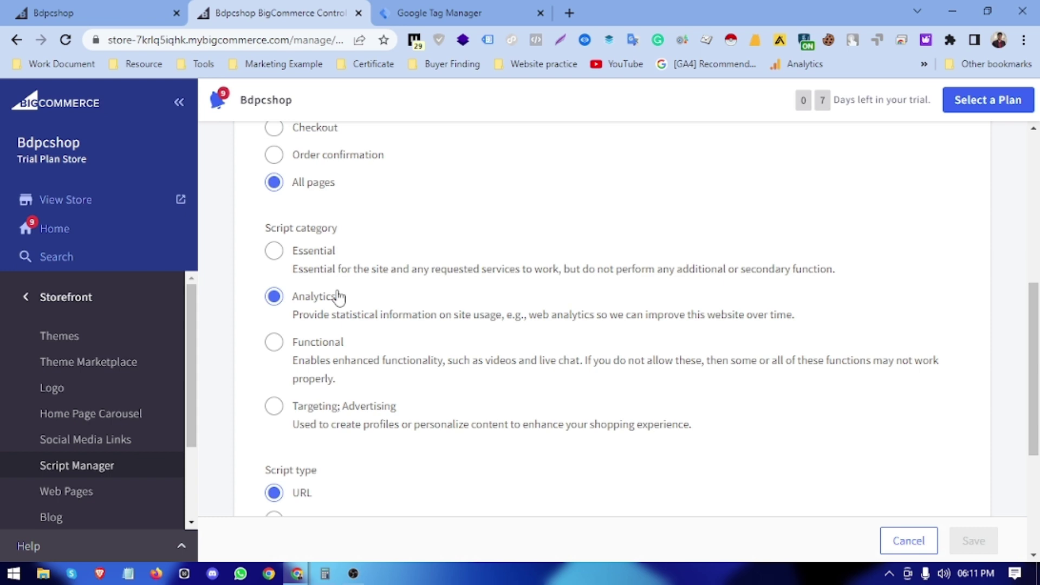
pyautogui.scroll(-4, 338, 298)
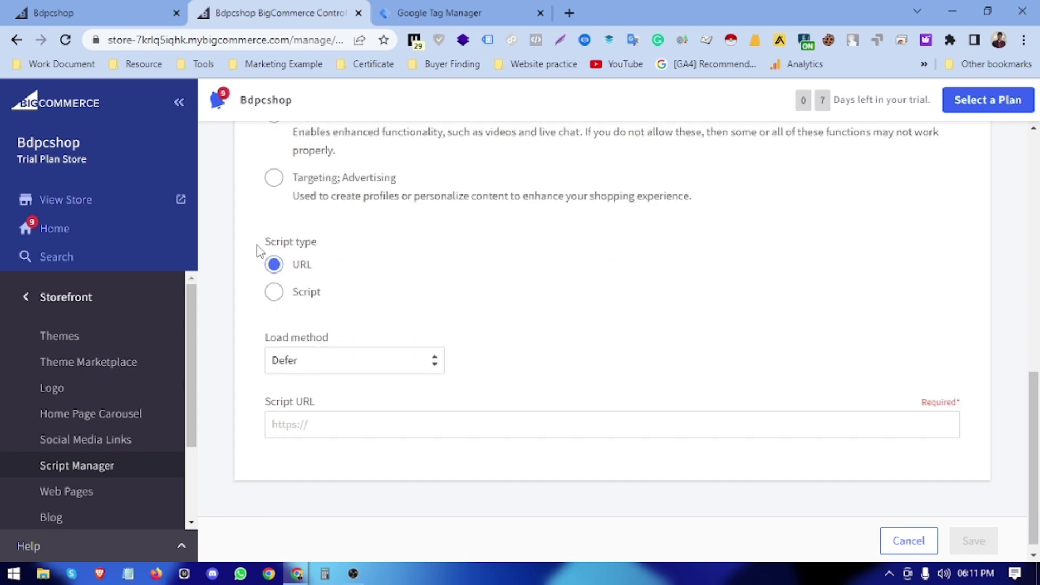
pyautogui.moveTo(259, 251); pyautogui.dragTo(343, 270)
pyautogui.click(274, 292)
pyautogui.moveTo(263, 247); pyautogui.dragTo(337, 244)
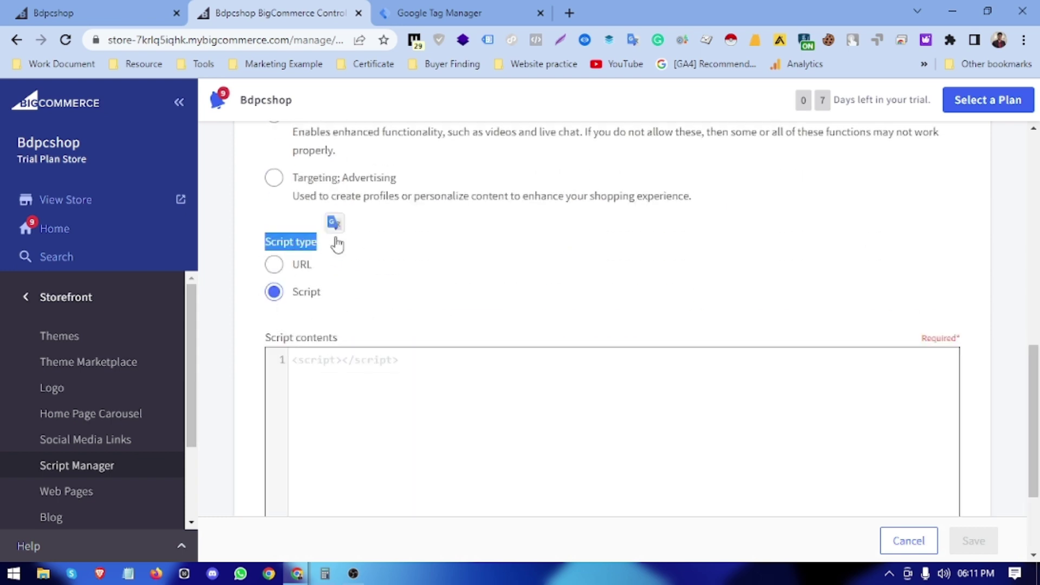
pyautogui.click(334, 308)
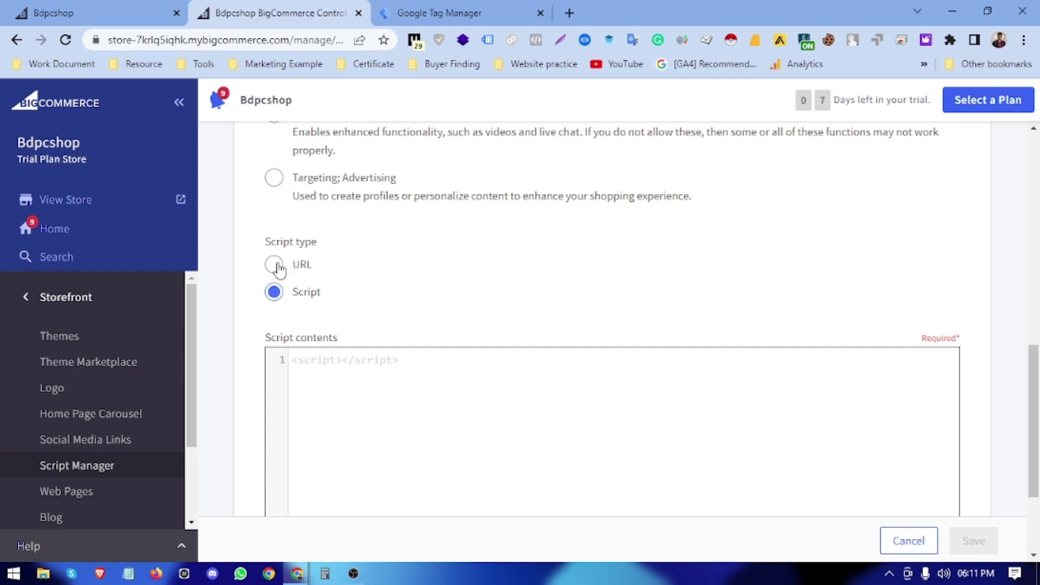
pyautogui.click(450, 13)
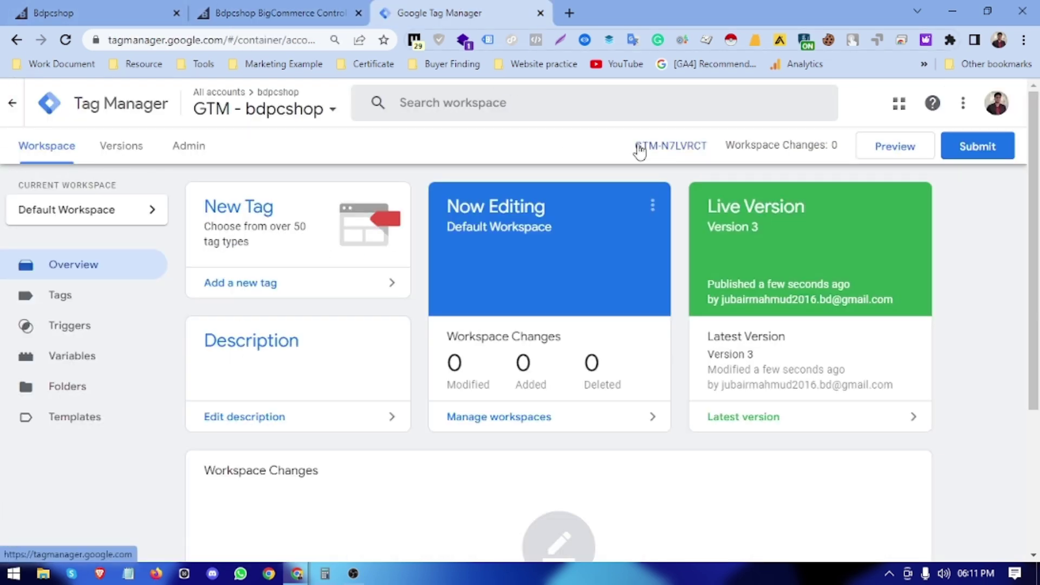
# Copy the container's head installation snippet from the Install Google Tag Manager panel
pyautogui.click(656, 151)
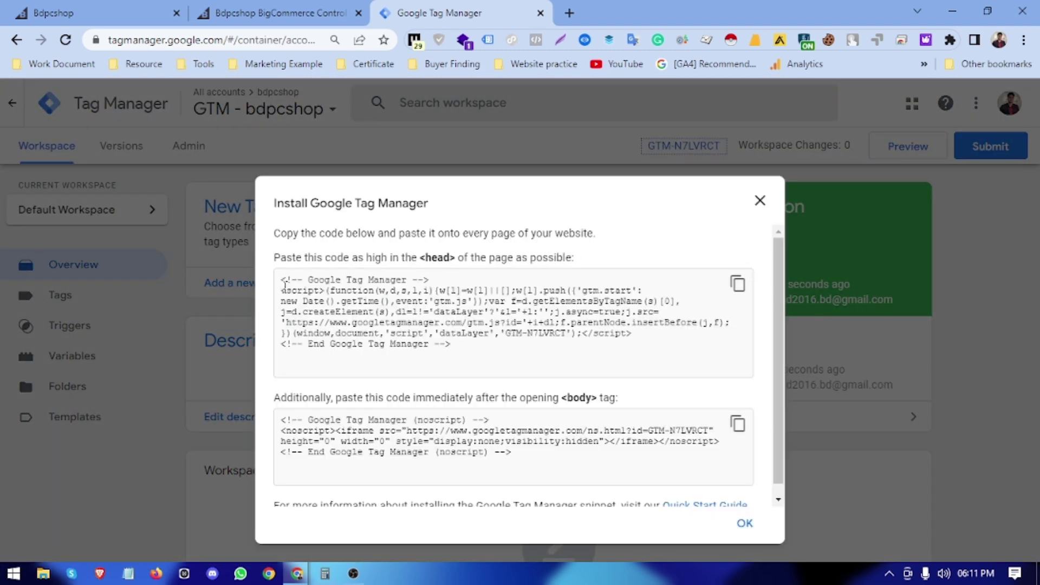
pyautogui.moveTo(285, 284); pyautogui.dragTo(506, 348)
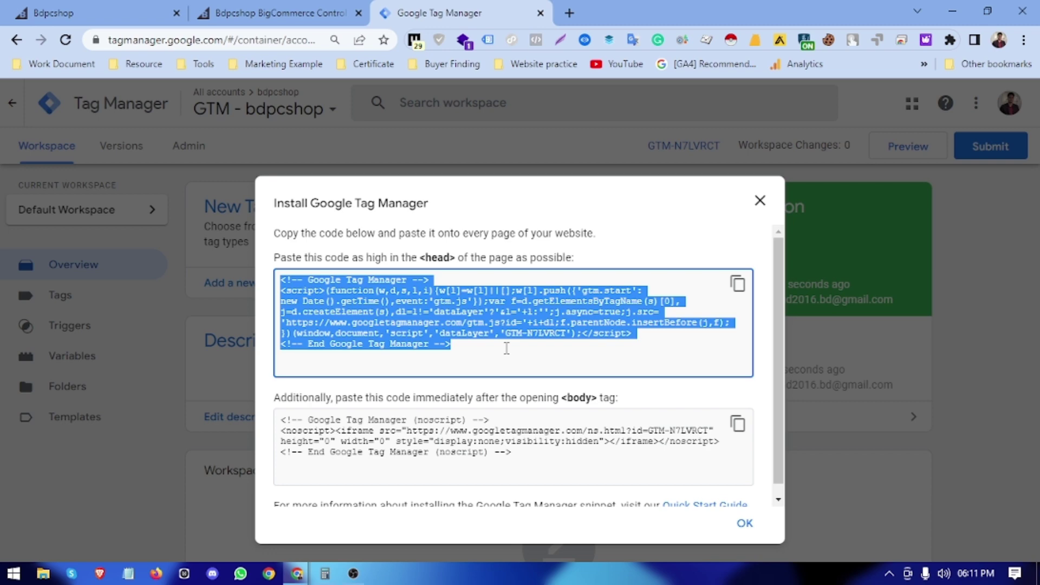
pyautogui.click(266, 250)
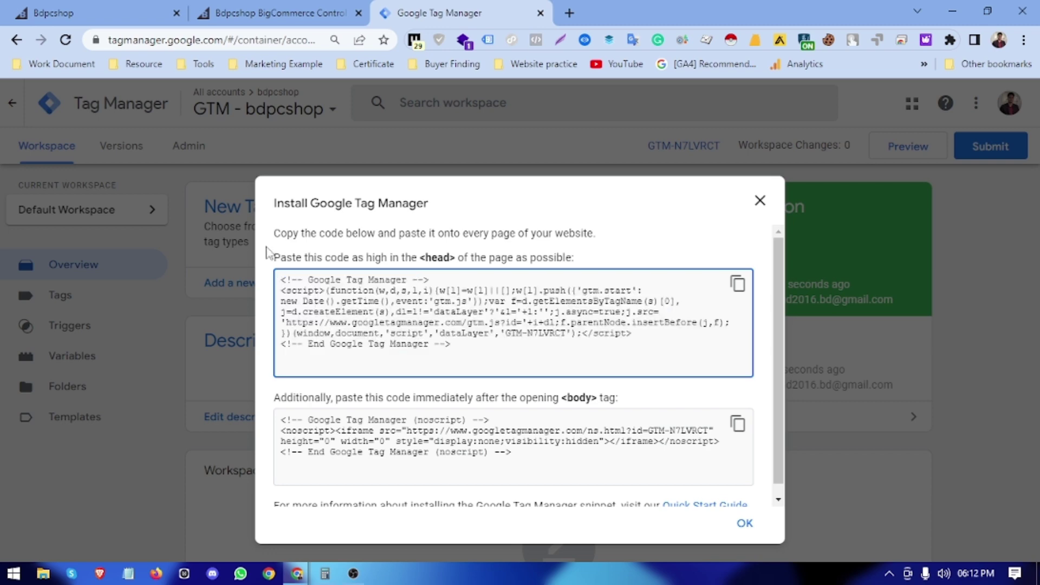
pyautogui.click(737, 284)
pyautogui.click(320, 12)
# Paste the Tag Manager head snippet into Script contents and save the script
pyautogui.rightClick(323, 363)
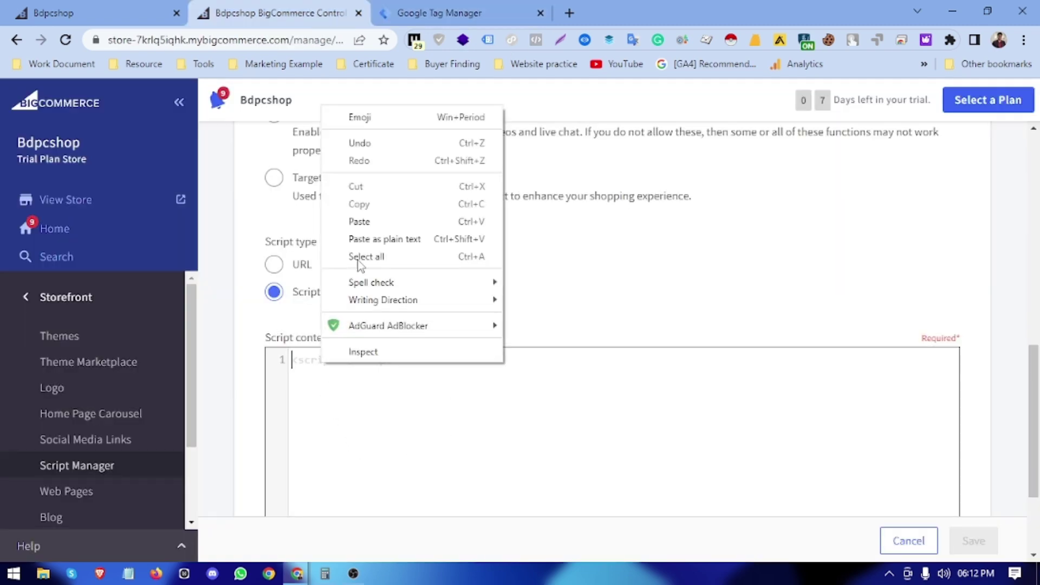
pyautogui.click(365, 224)
pyautogui.scroll(-3, 395, 295)
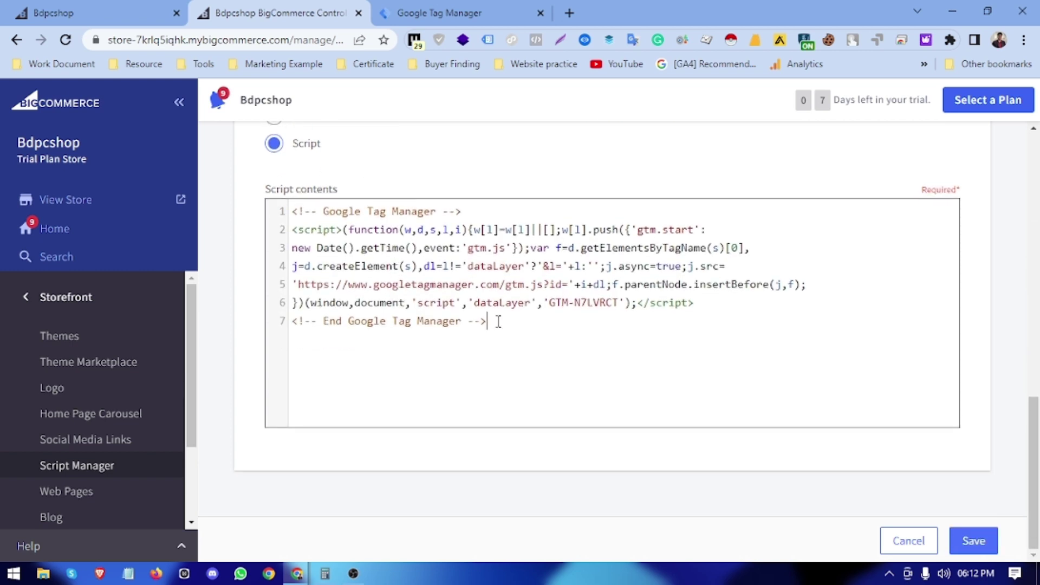
pyautogui.moveTo(551, 302); pyautogui.dragTo(570, 305)
pyautogui.click(975, 544)
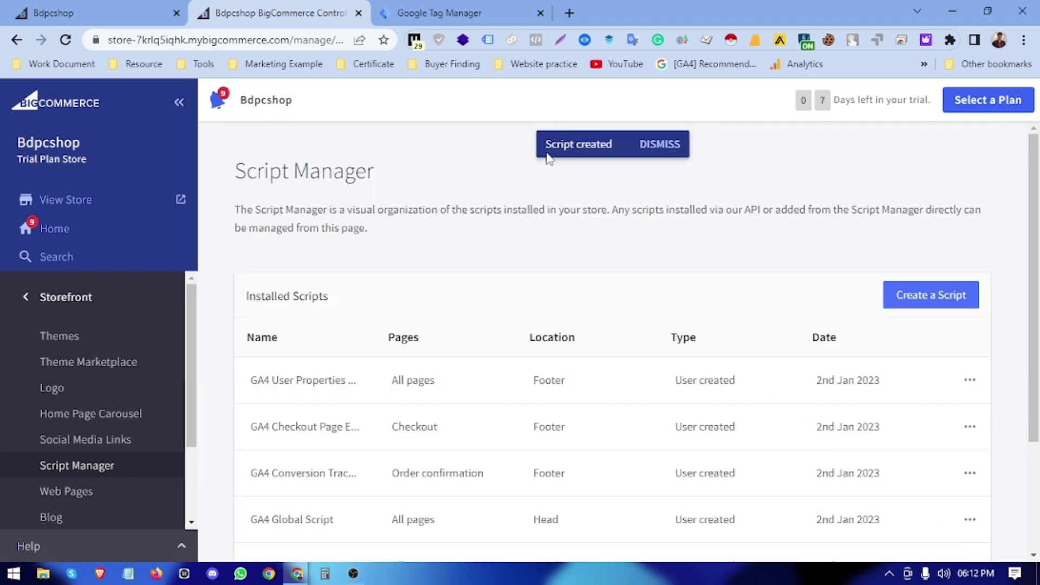
# Reload the storefront and confirm in Tag Assistant that the GTM container loads again
pyautogui.click(54, 13)
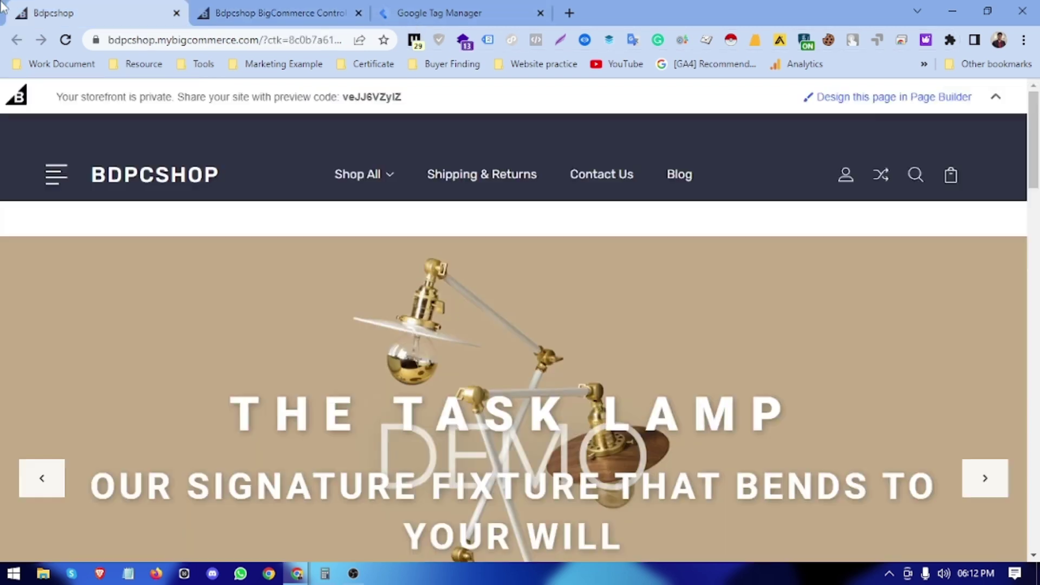
pyautogui.click(65, 40)
pyautogui.click(491, 40)
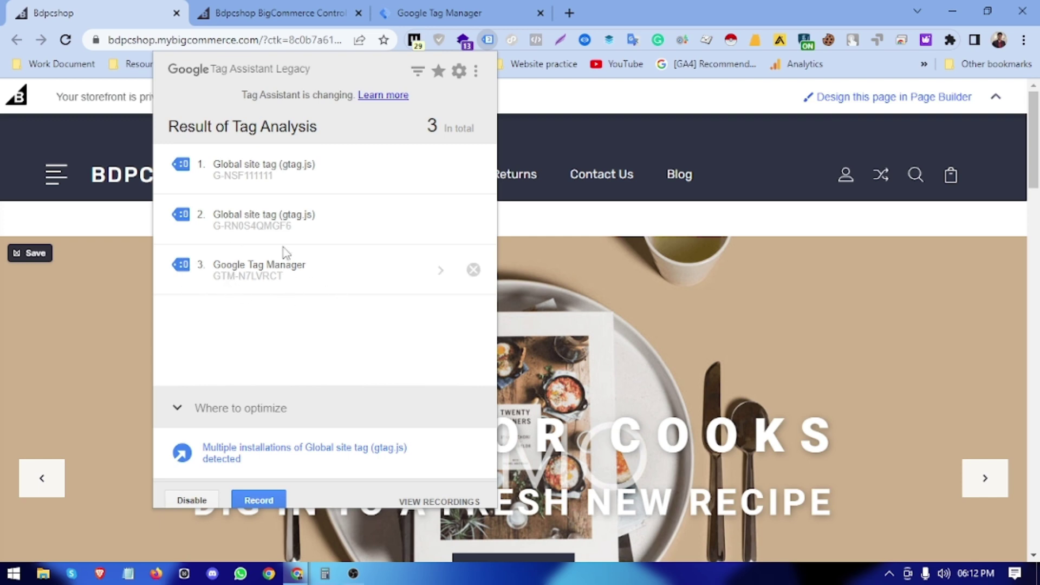
pyautogui.click(713, 260)
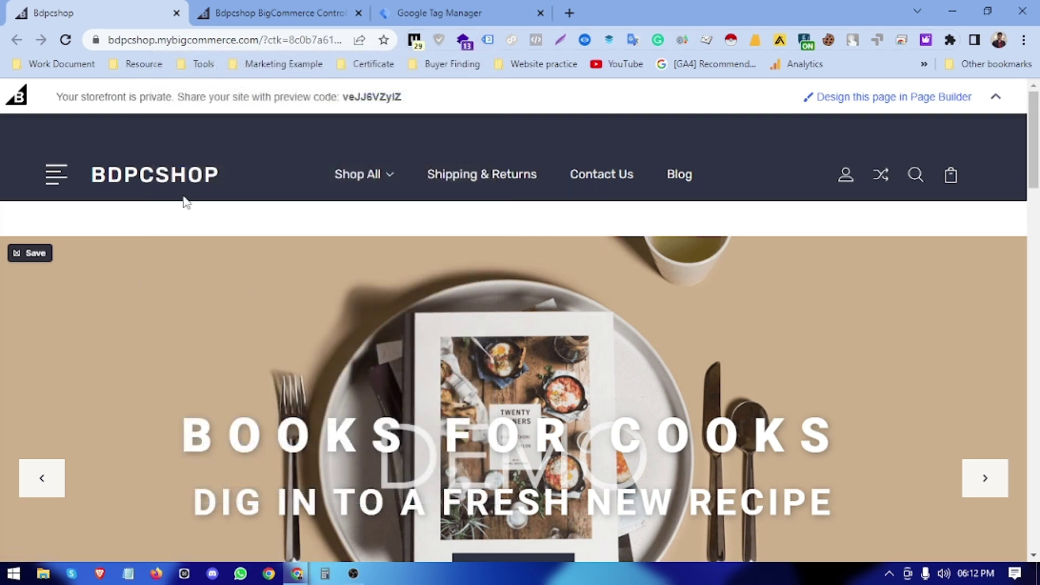
pyautogui.scroll(-20, 200, 339)
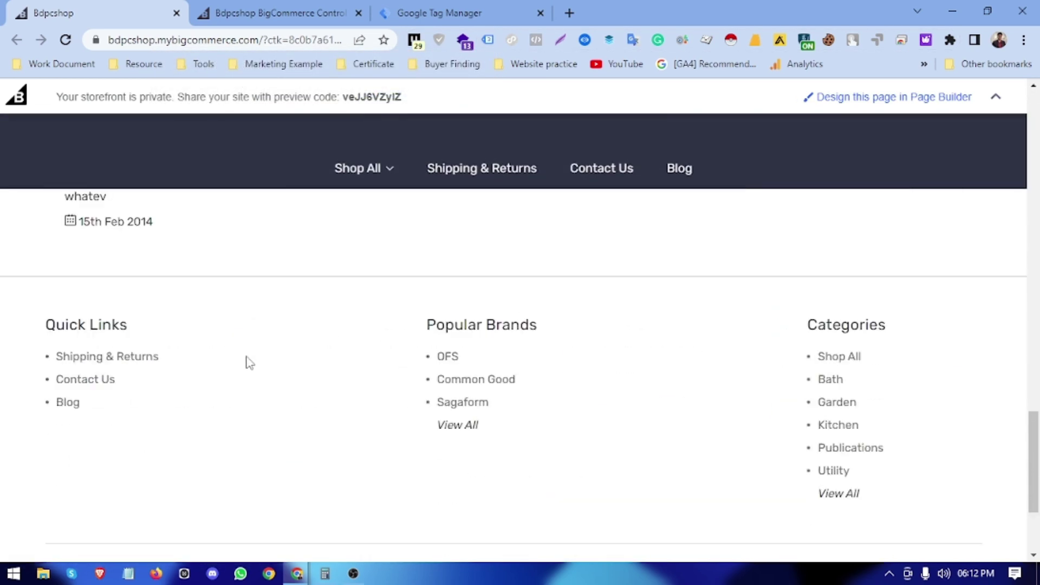
pyautogui.scroll(10, 249, 363)
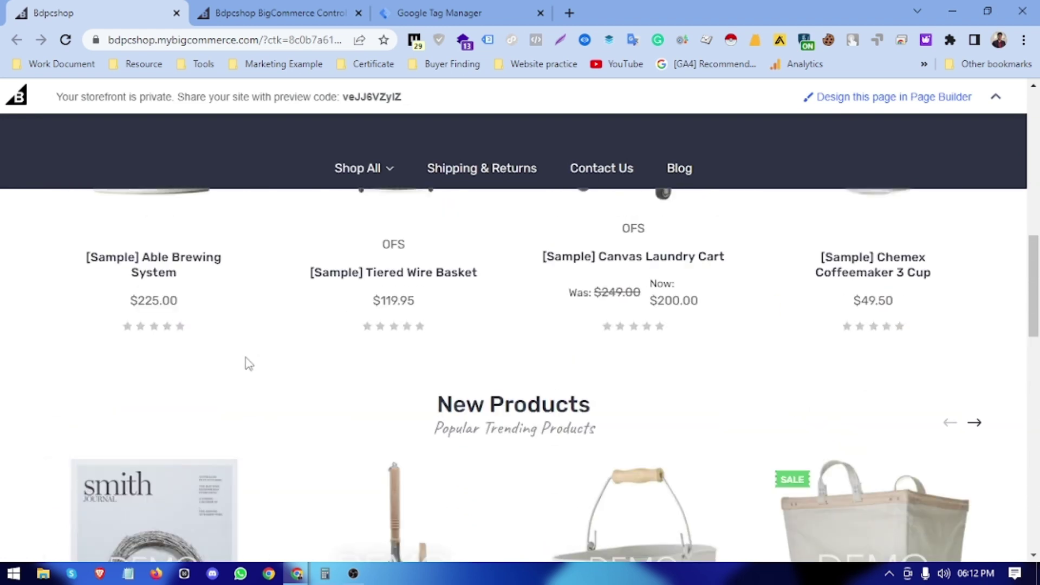
pyautogui.scroll(-6, 250, 364)
pyautogui.scroll(-4, 376, 295)
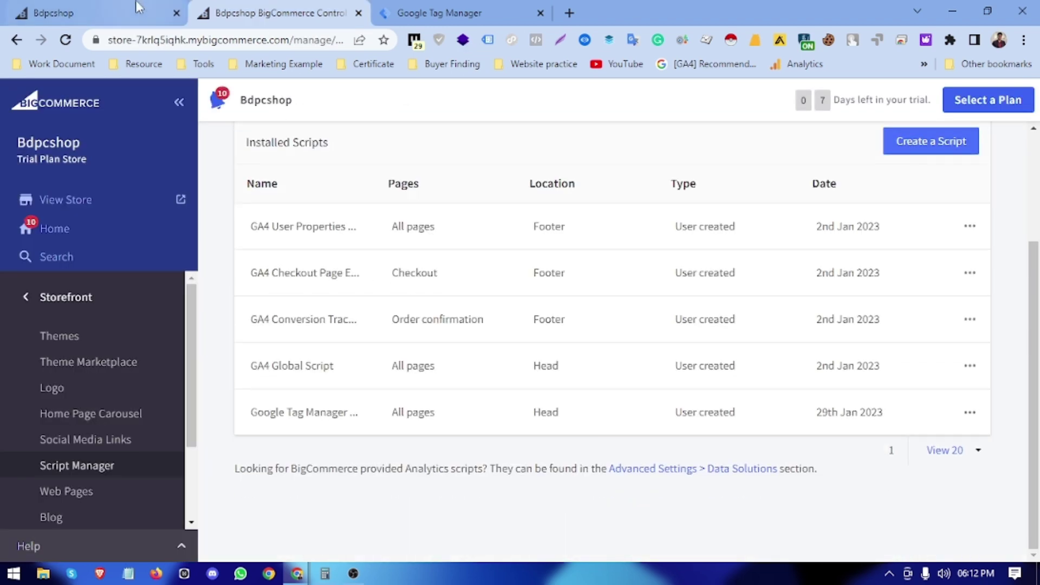
pyautogui.click(136, 12)
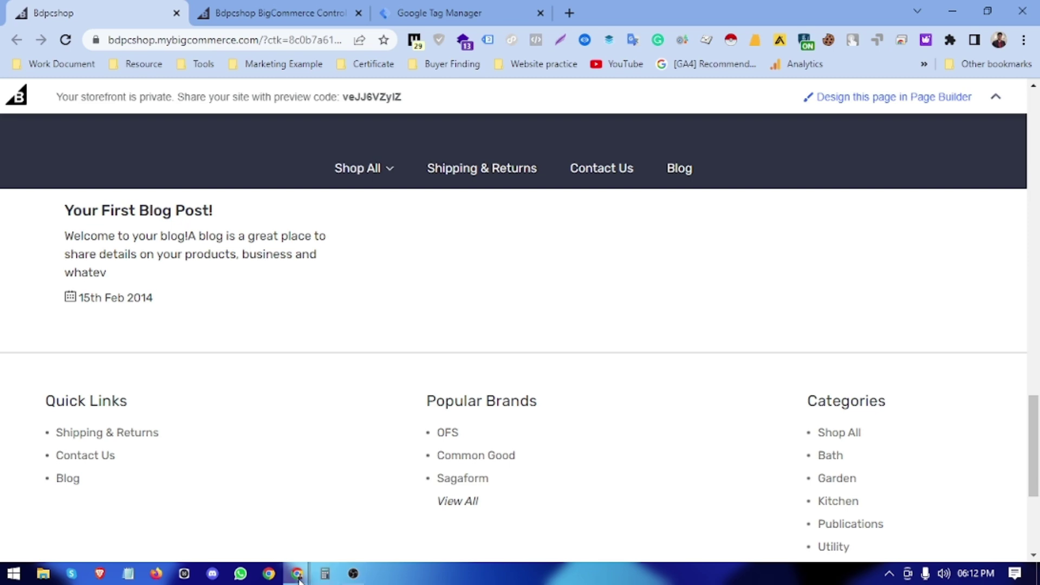
# On the Tag Rocket marketplace listing, select the app name and its $22.00 monthly recurring fee
pyautogui.moveTo(297, 573)
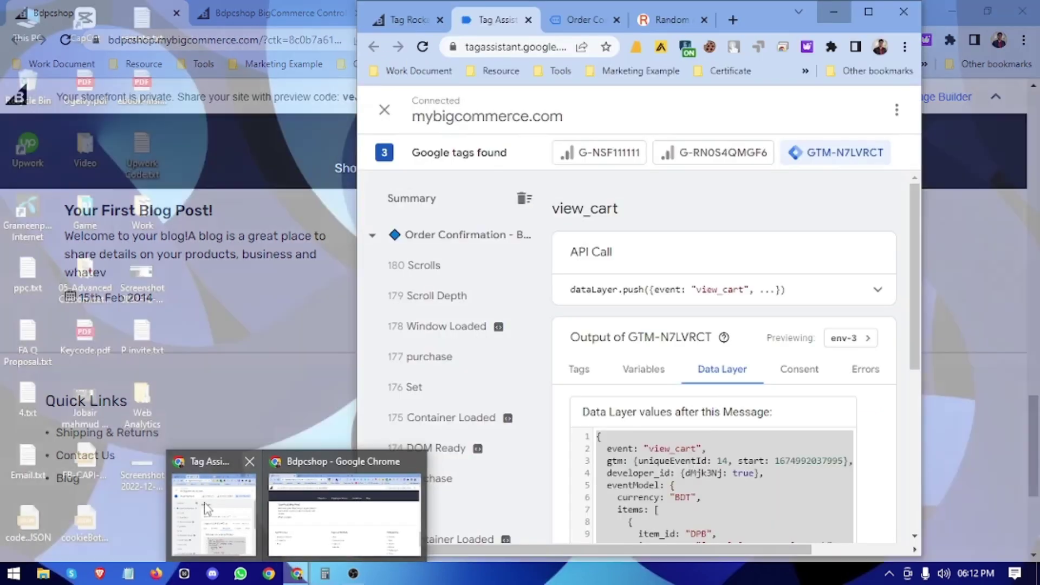
pyautogui.click(206, 510)
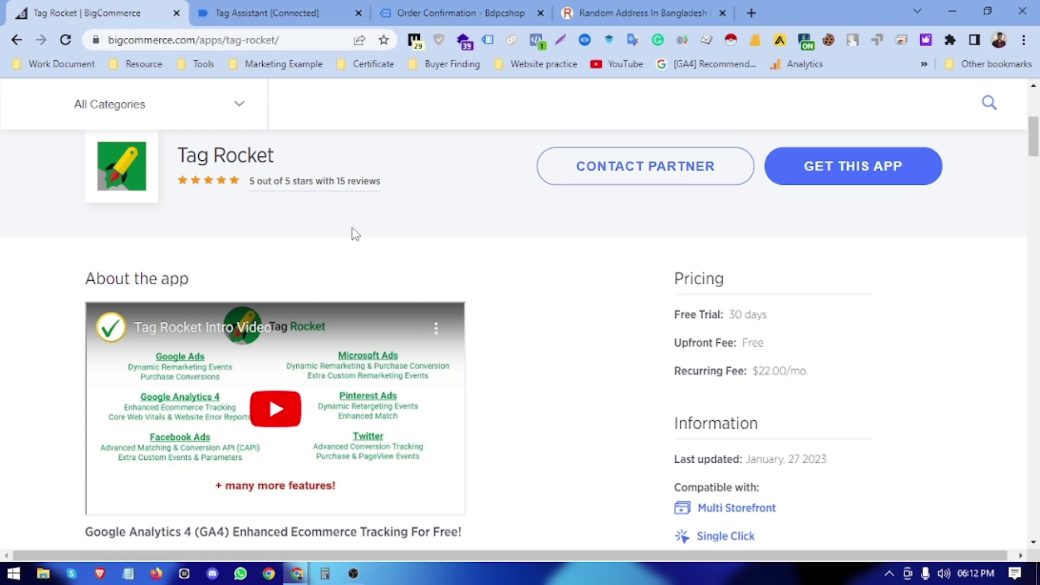
pyautogui.scroll(2, 413, 343)
pyautogui.scroll(-1, 415, 346)
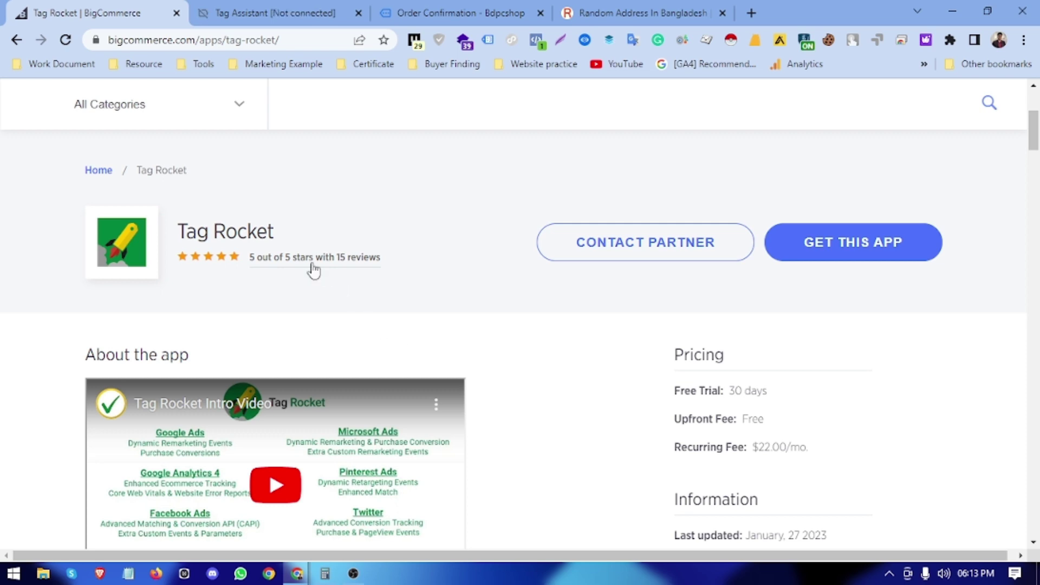
pyautogui.scroll(-3, 430, 325)
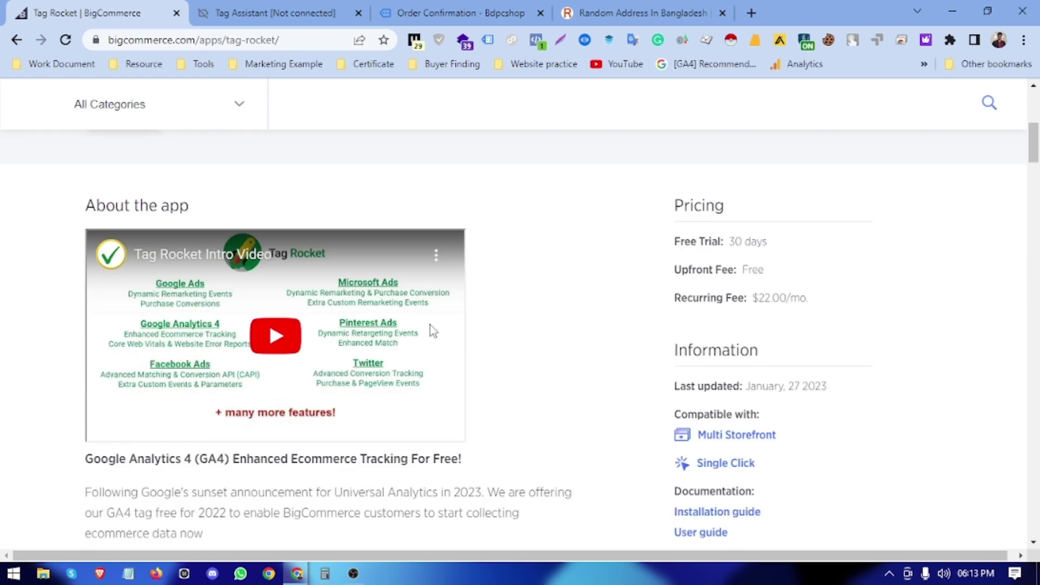
pyautogui.scroll(5, 430, 325)
pyautogui.tripleClick(285, 308)
pyautogui.scroll(-2, 346, 337)
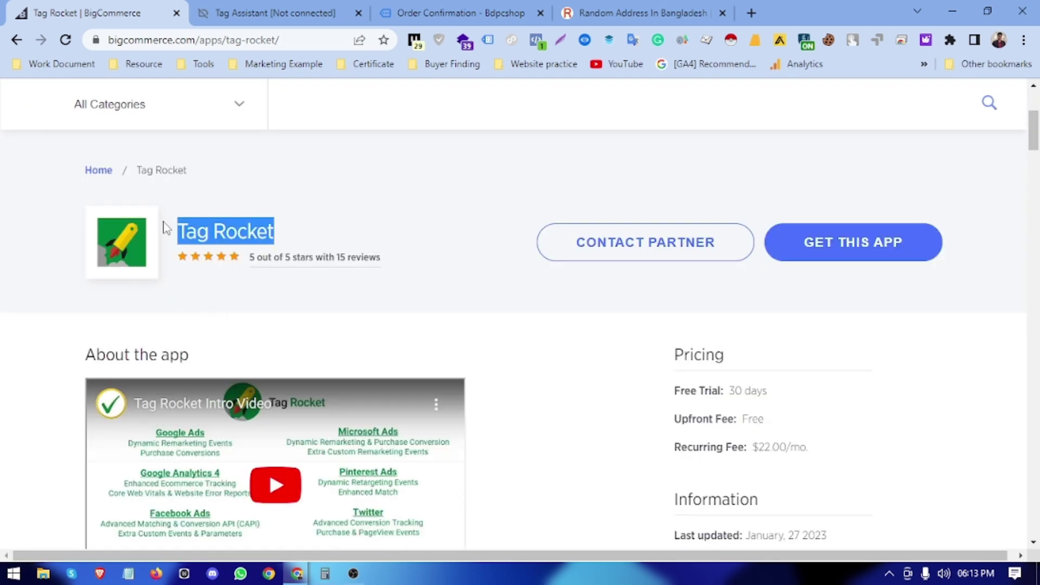
pyautogui.scroll(-2, 525, 344)
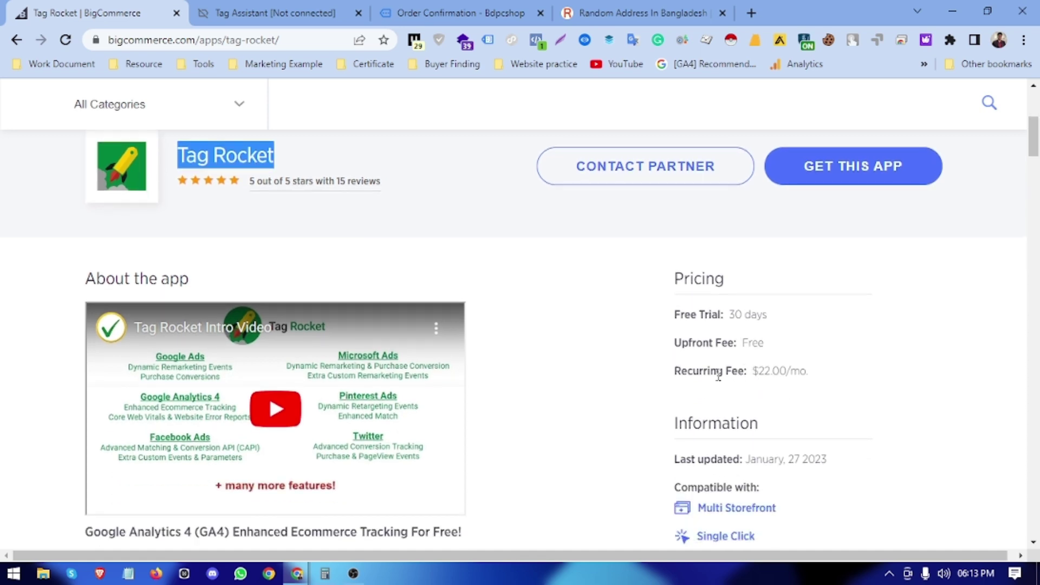
pyautogui.moveTo(751, 374); pyautogui.dragTo(789, 374)
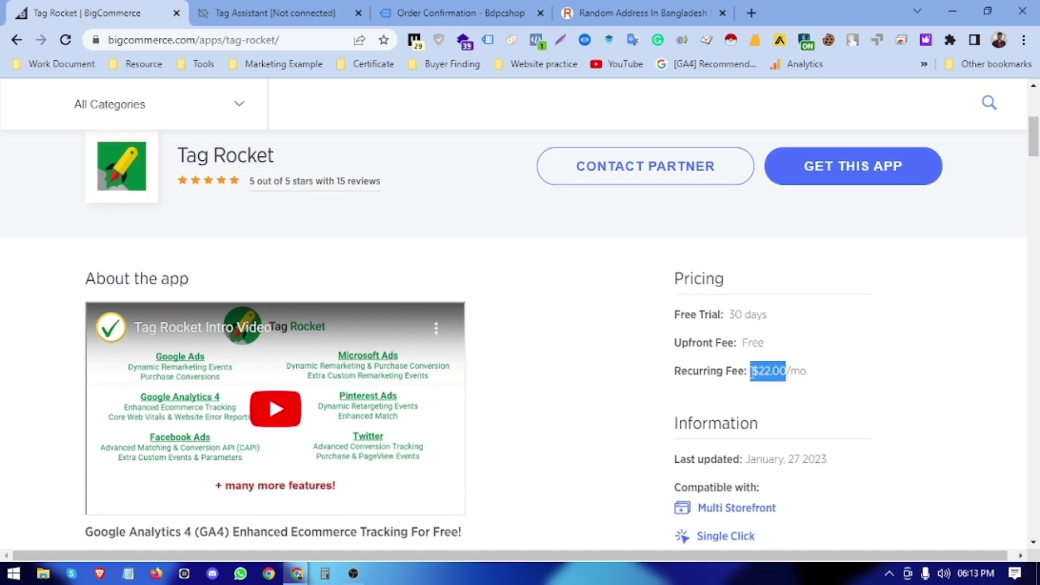
# Calculate Tag Rocket's yearly cost in Calculator: 22 × 12 = 264
pyautogui.click(325, 574)
pyautogui.click(868, 242)
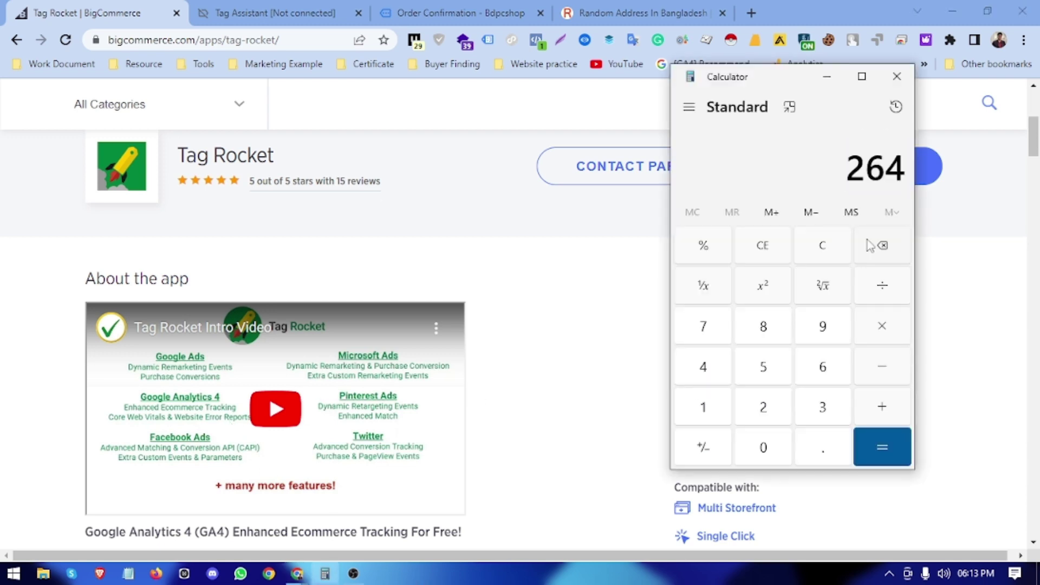
pyautogui.doubleClick(763, 418)
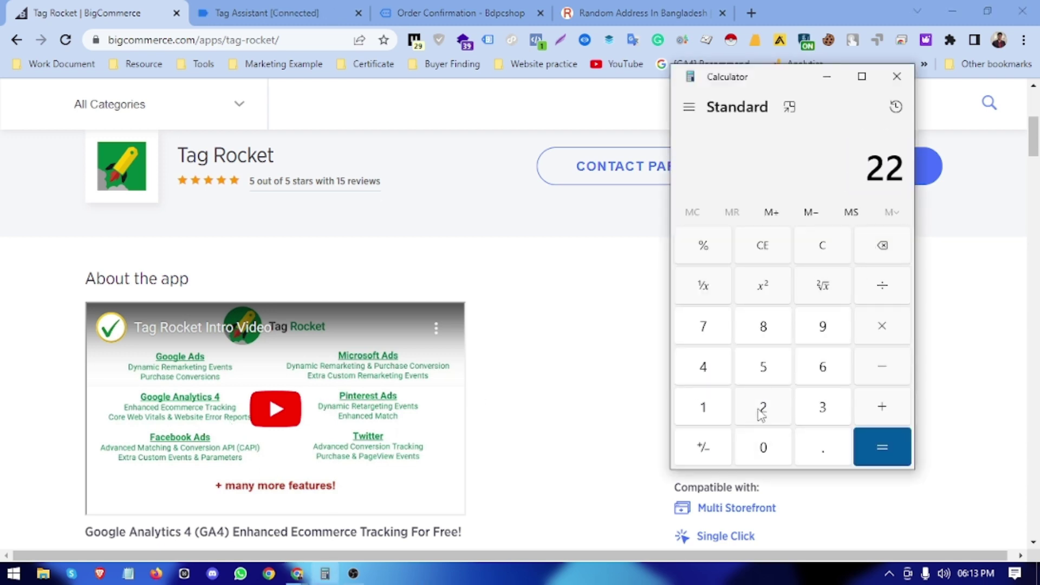
pyautogui.click(891, 324)
pyautogui.click(703, 407)
pyautogui.click(764, 407)
pyautogui.click(882, 447)
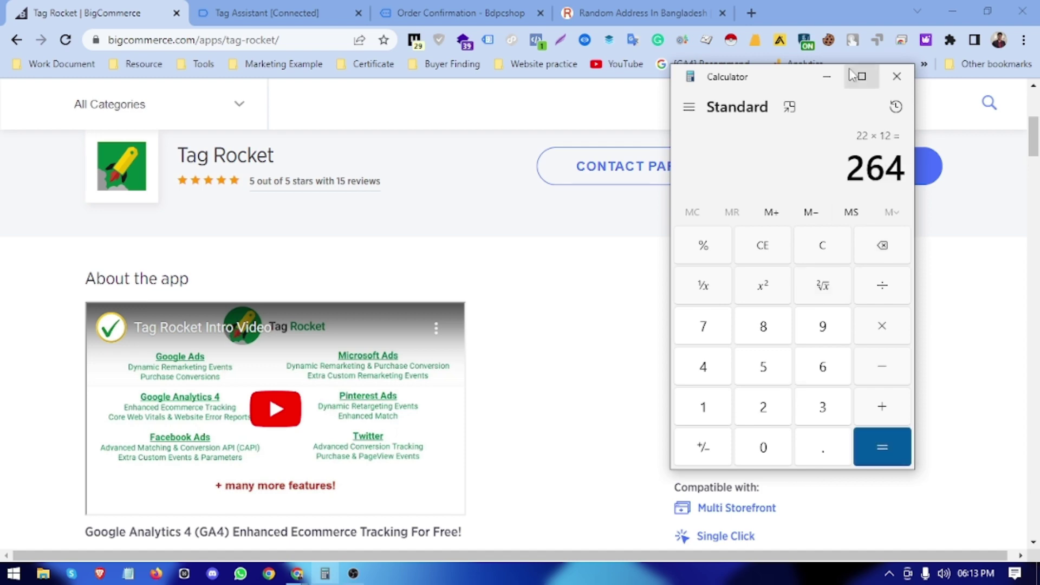
# Close the calculator and inspect the 177 purchase event's data layer in Tag Assistant
pyautogui.click(897, 77)
pyautogui.scroll(-1, 696, 297)
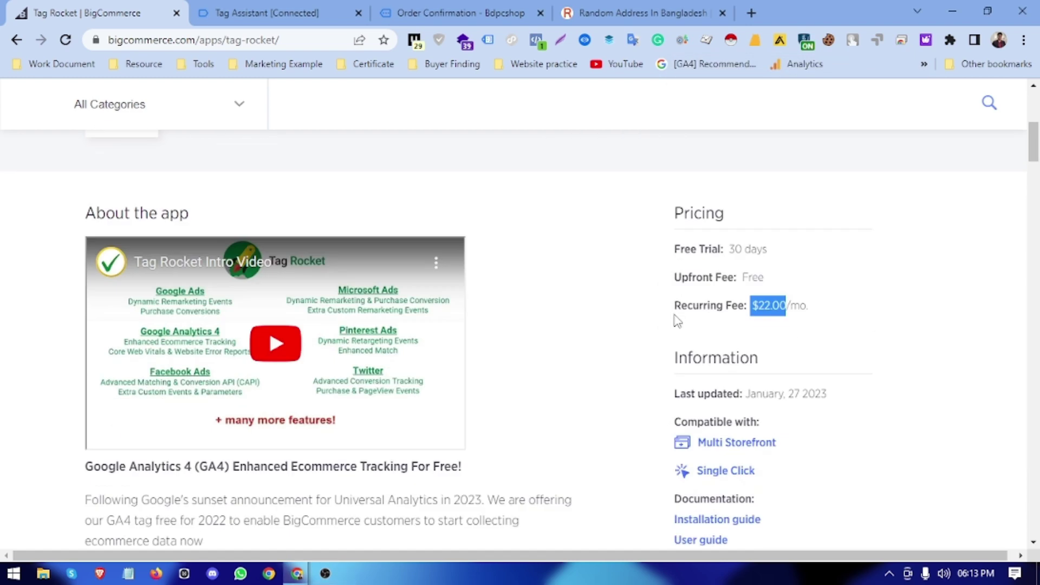
pyautogui.click(266, 13)
pyautogui.click(477, 11)
pyautogui.scroll(1, 545, 191)
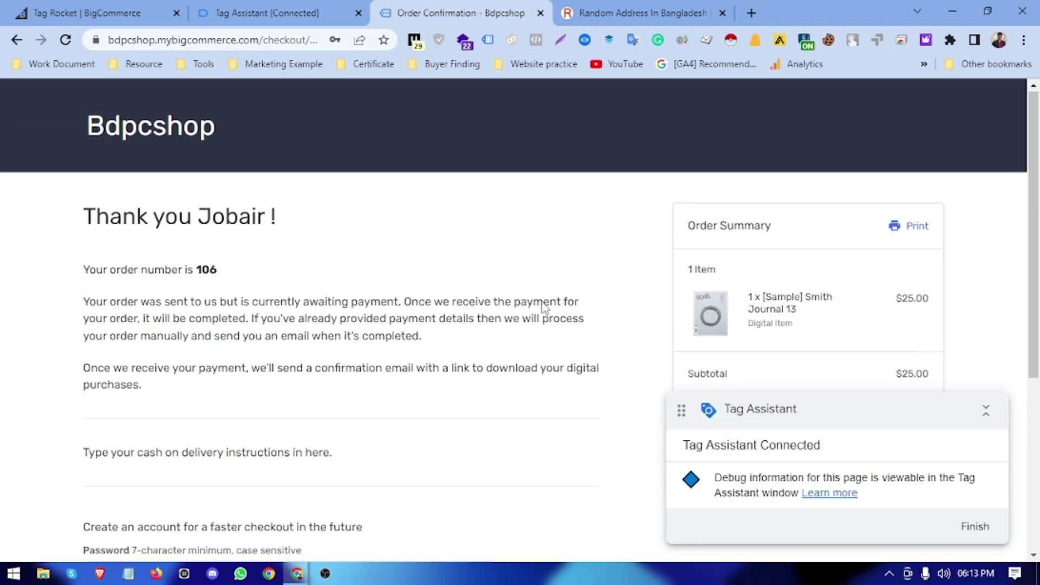
pyautogui.scroll(-1, 543, 302)
pyautogui.click(270, 12)
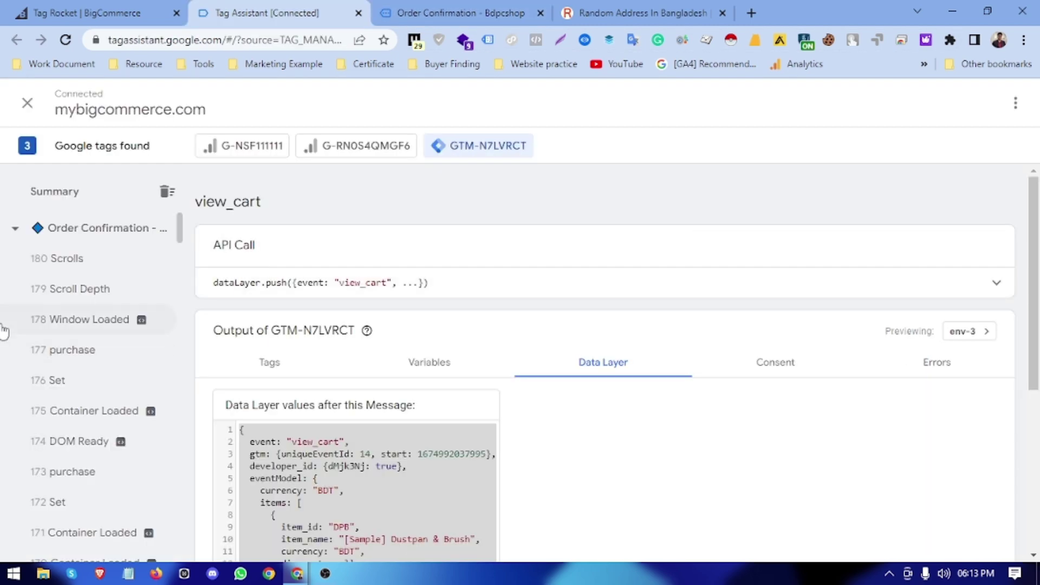
pyautogui.click(105, 351)
pyautogui.scroll(-3, 295, 366)
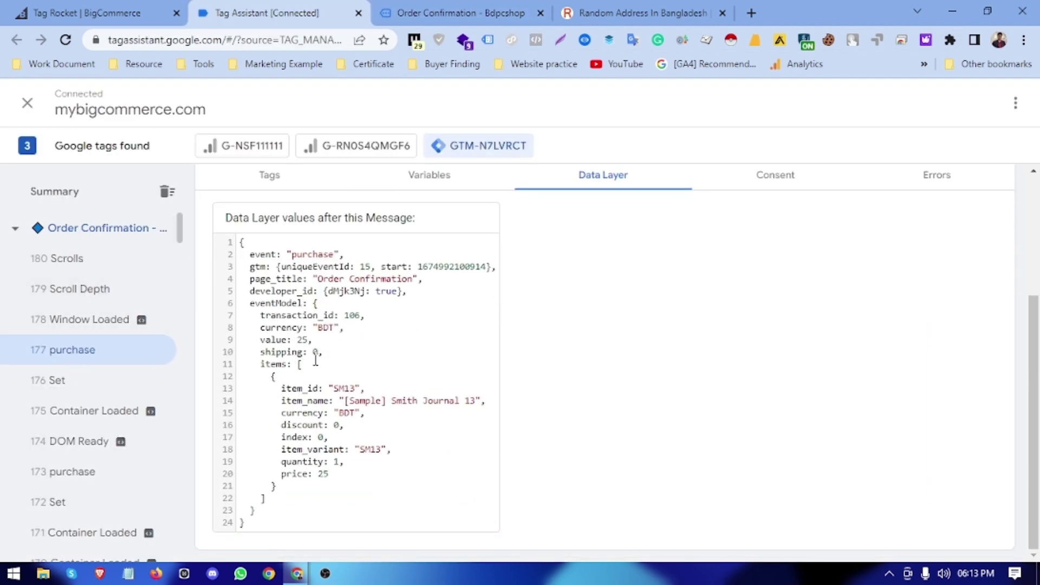
pyautogui.click(79, 349)
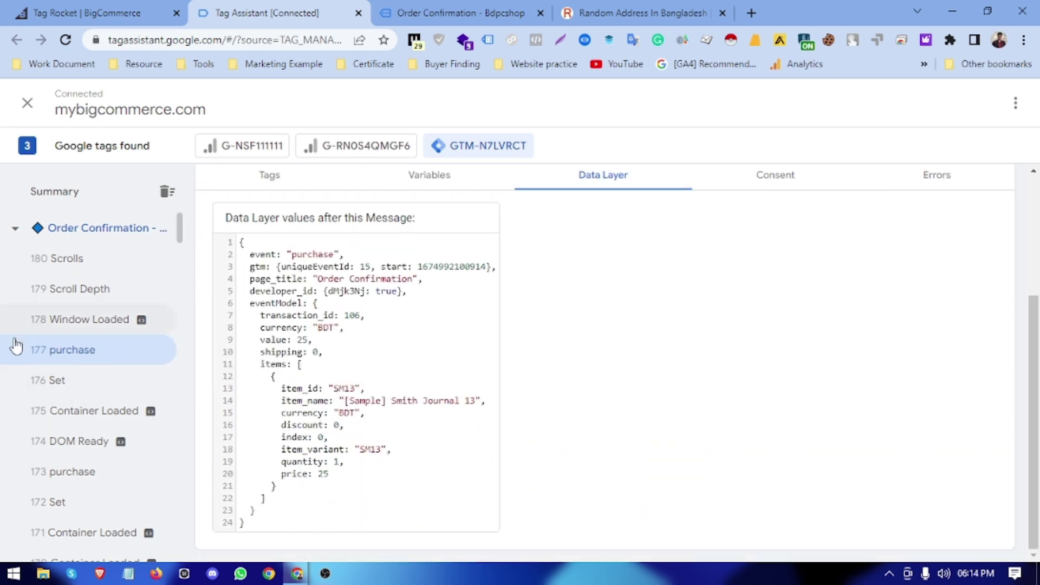
pyautogui.moveTo(228, 233); pyautogui.dragTo(280, 241)
# Open the Order Confirmation page summary and confirm GTM-N7LVRCT evaluated no tags there
pyautogui.click(2, 5)
pyautogui.scroll(-4, 178, 323)
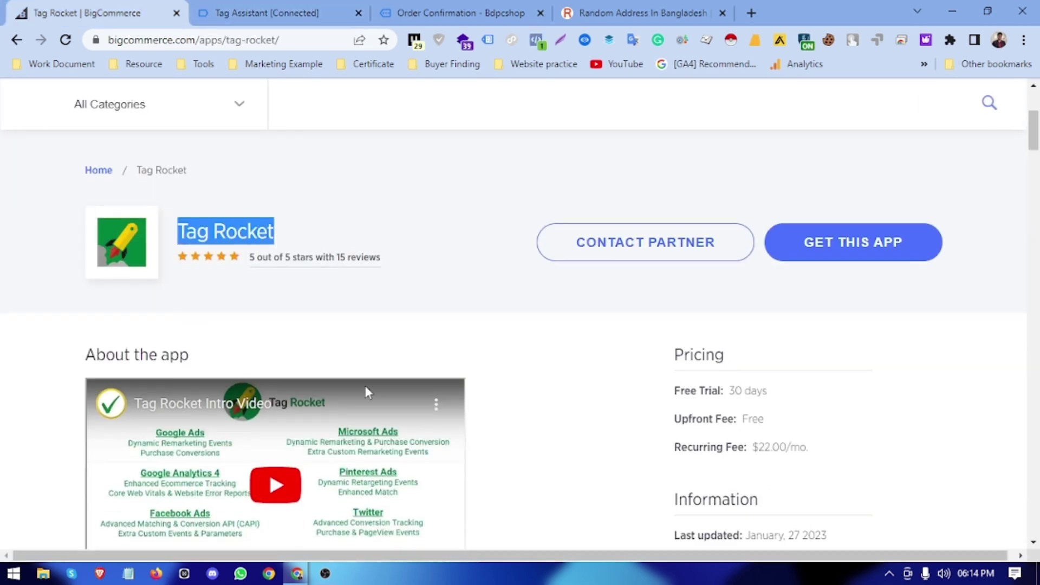
pyautogui.scroll(-5, 470, 524)
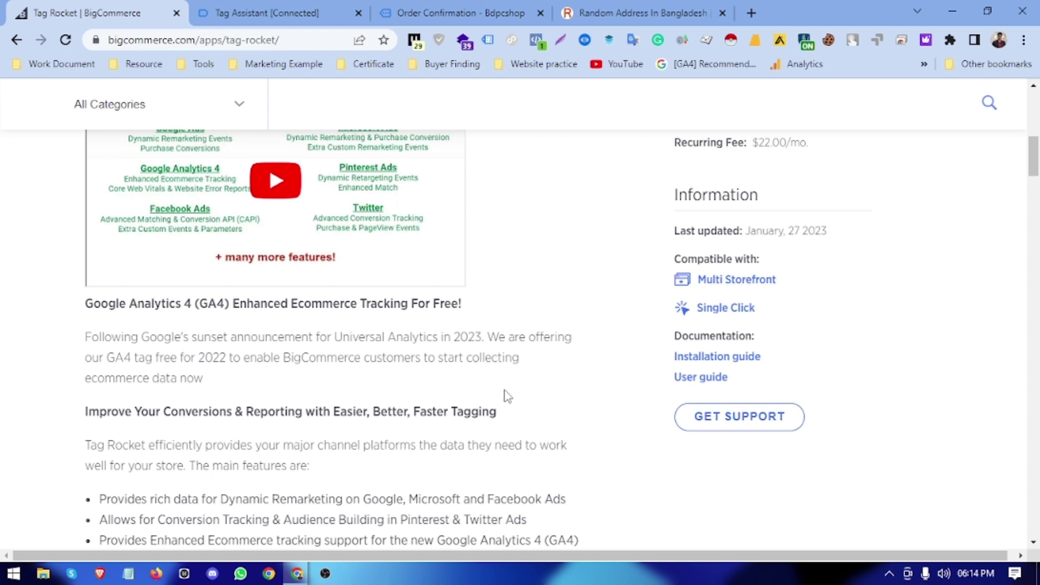
pyautogui.hotkey('ctrl', 'Tab')
pyautogui.scroll(3, 517, 372)
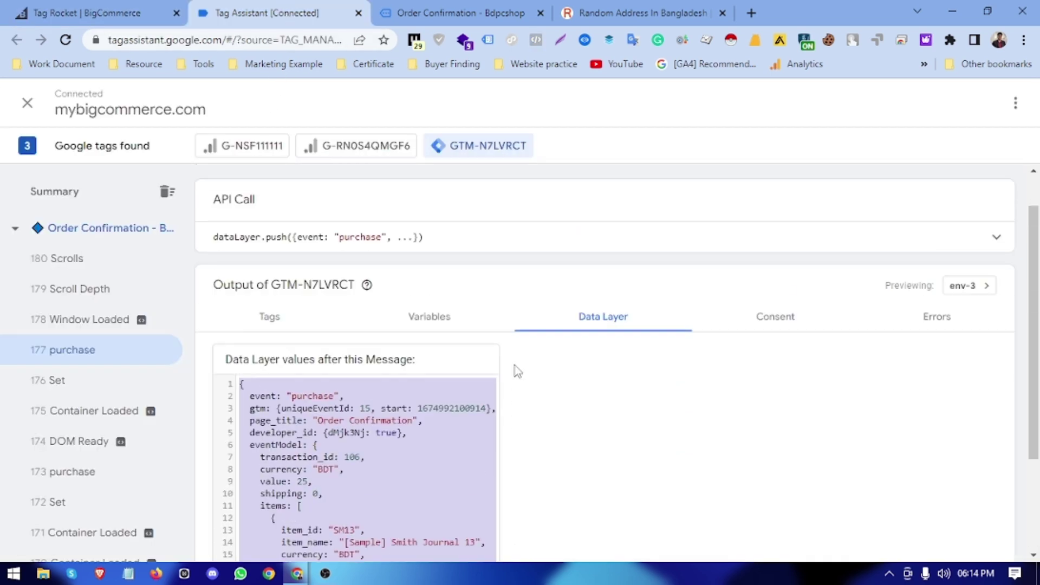
pyautogui.click(38, 240)
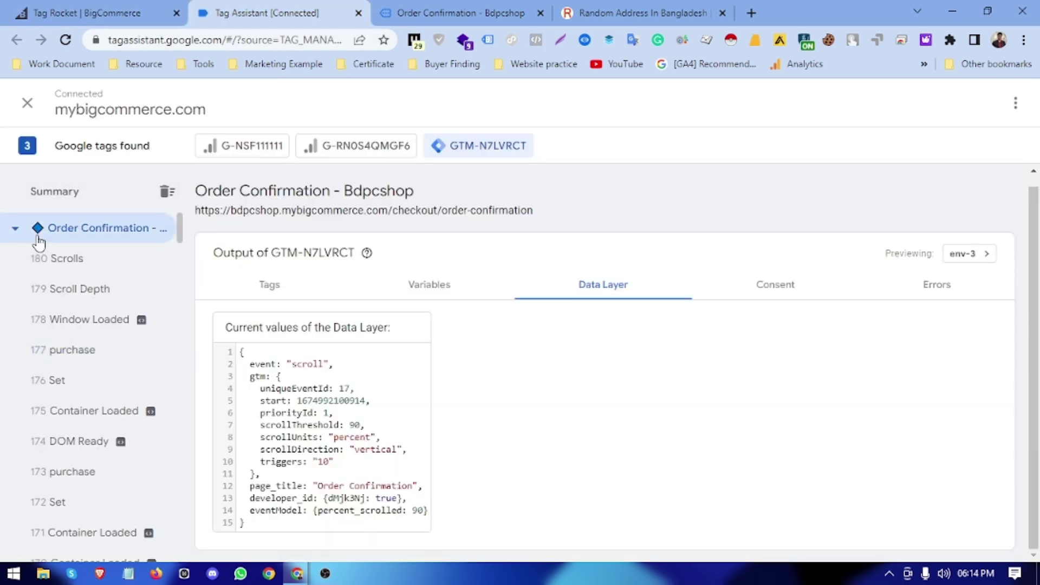
pyautogui.click(270, 297)
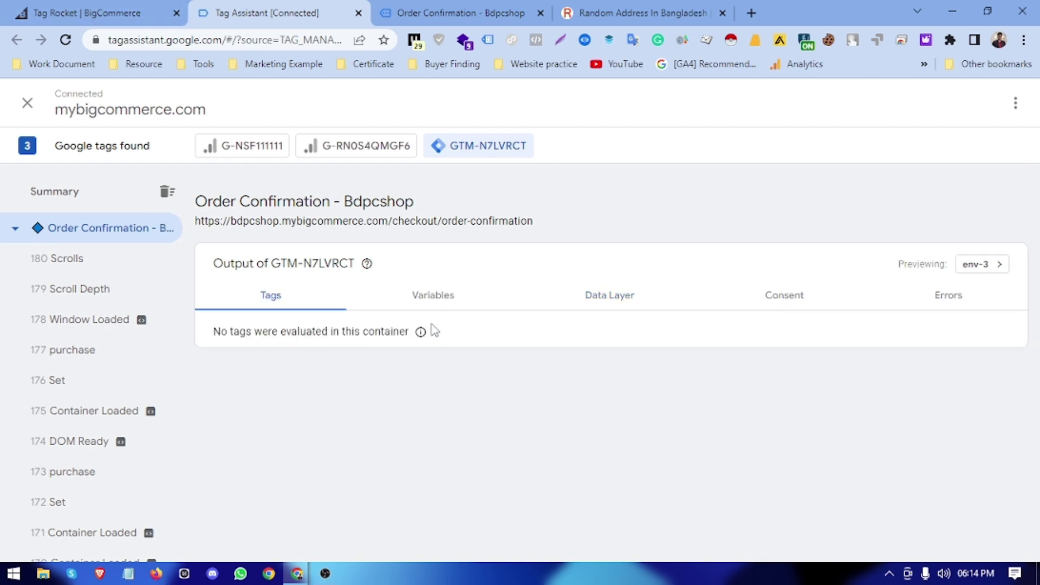
pyautogui.moveTo(427, 338)
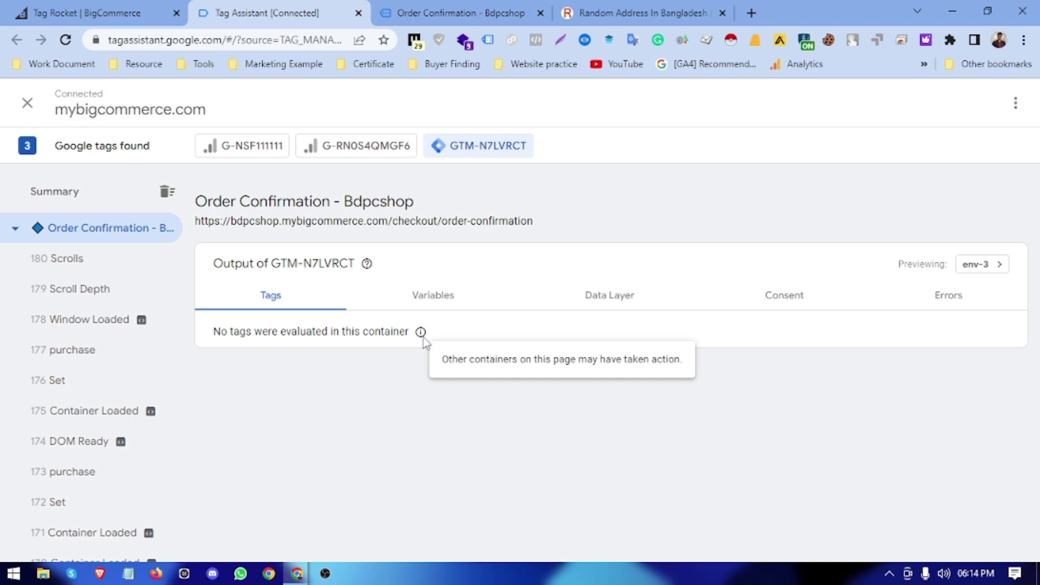
# View the page's variables, then select the awaiting-payment and download e-mail paragraphs on the order confirmation
pyautogui.click(431, 298)
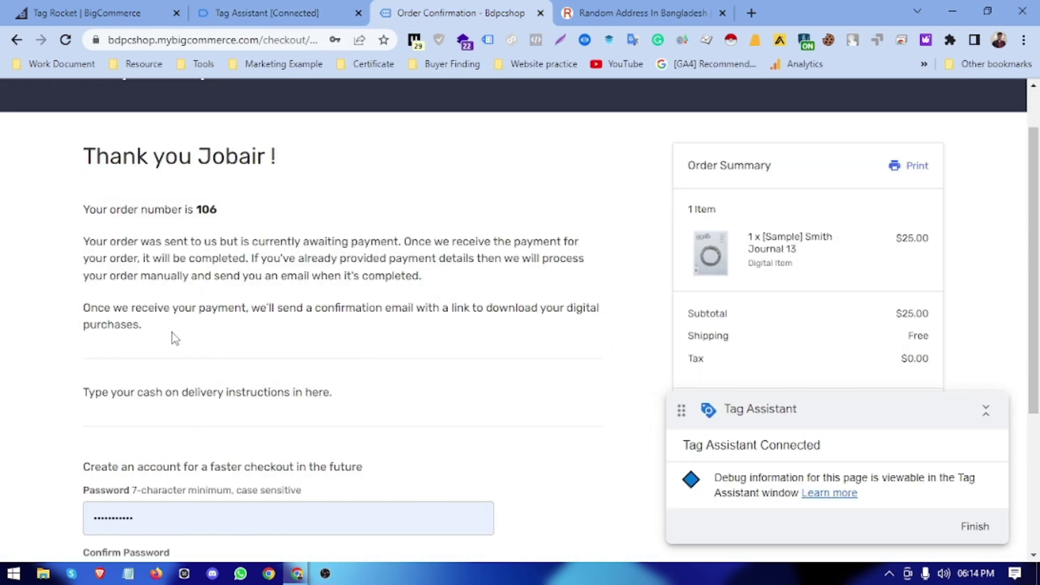
pyautogui.moveTo(44, 203); pyautogui.dragTo(41, 153)
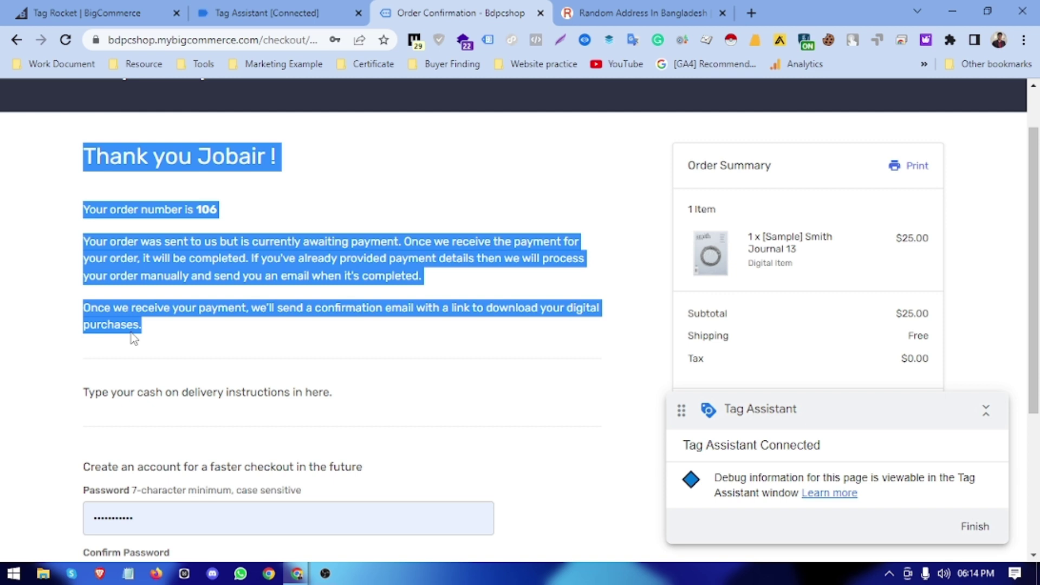
pyautogui.moveTo(132, 332); pyautogui.dragTo(75, 245)
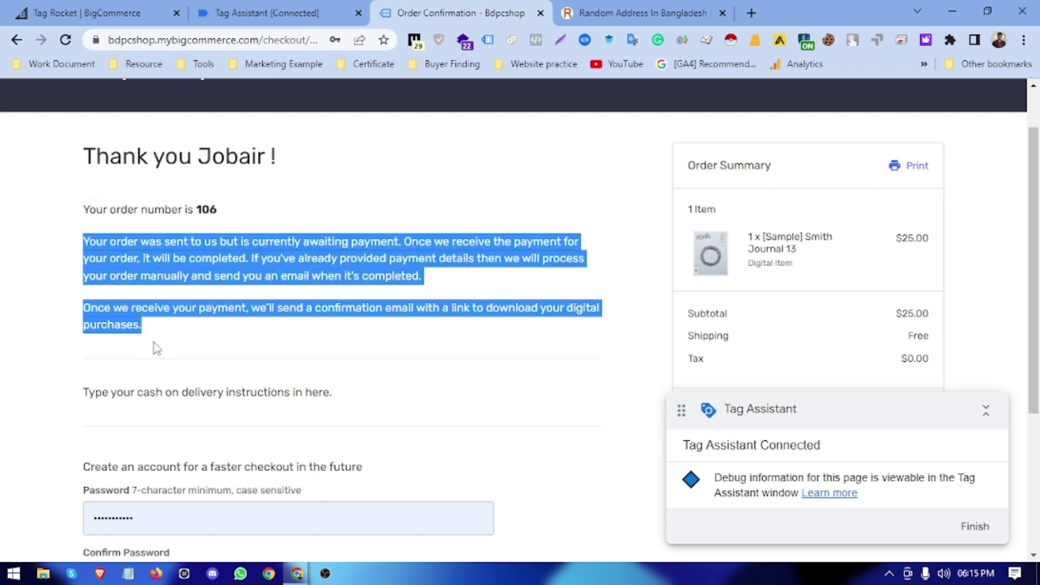